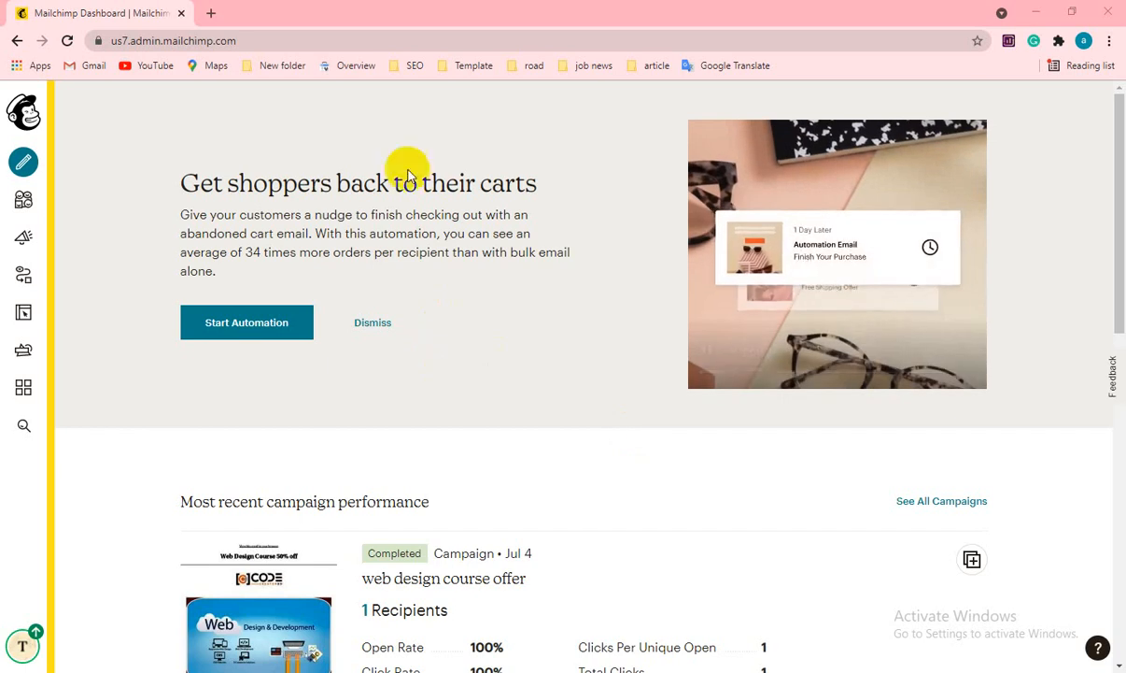
Step: Open the My Journeys list under Customer Journeys and start creating a Classic Automation
click(25, 276)
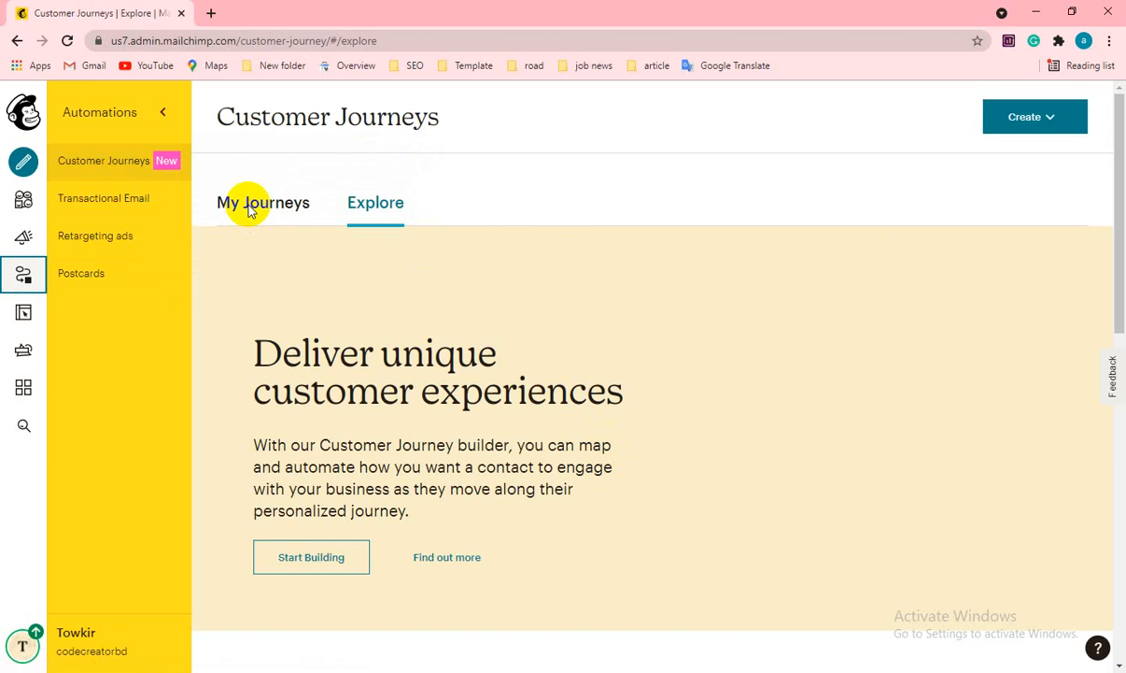
click(250, 209)
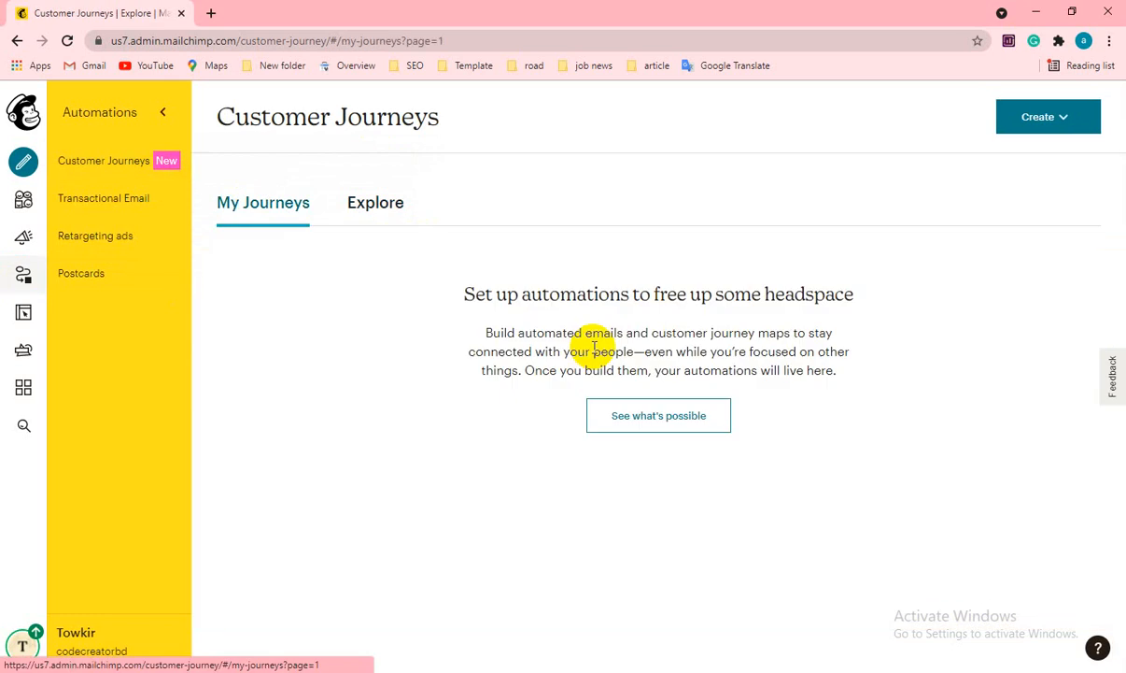
click(1054, 127)
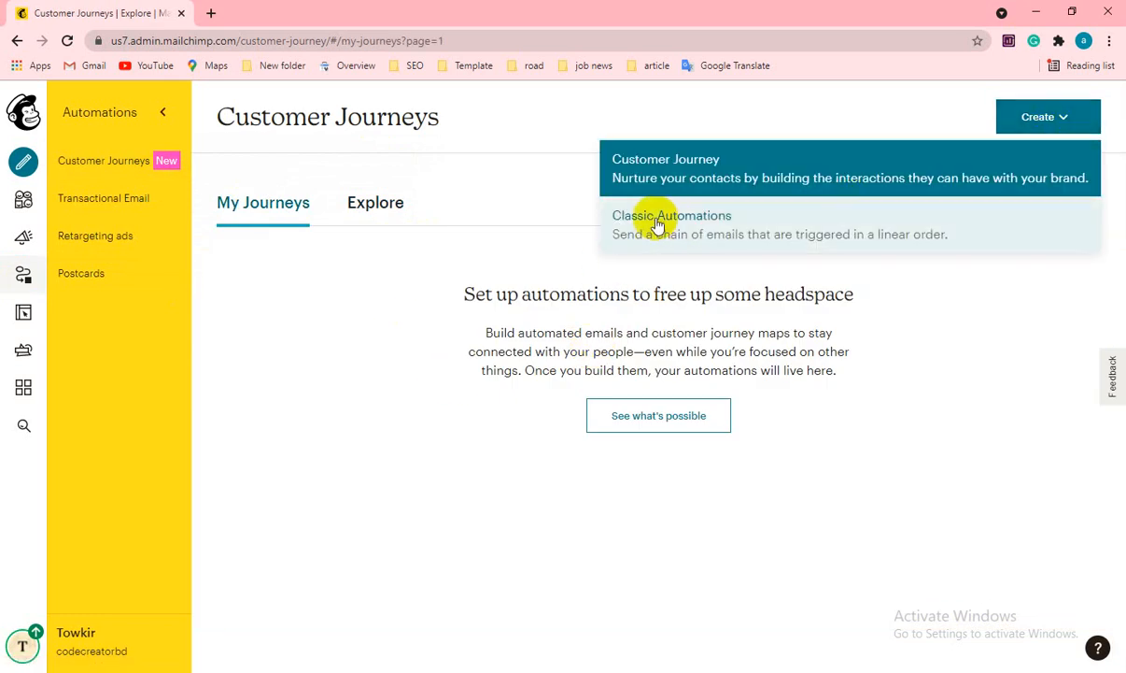
click(696, 232)
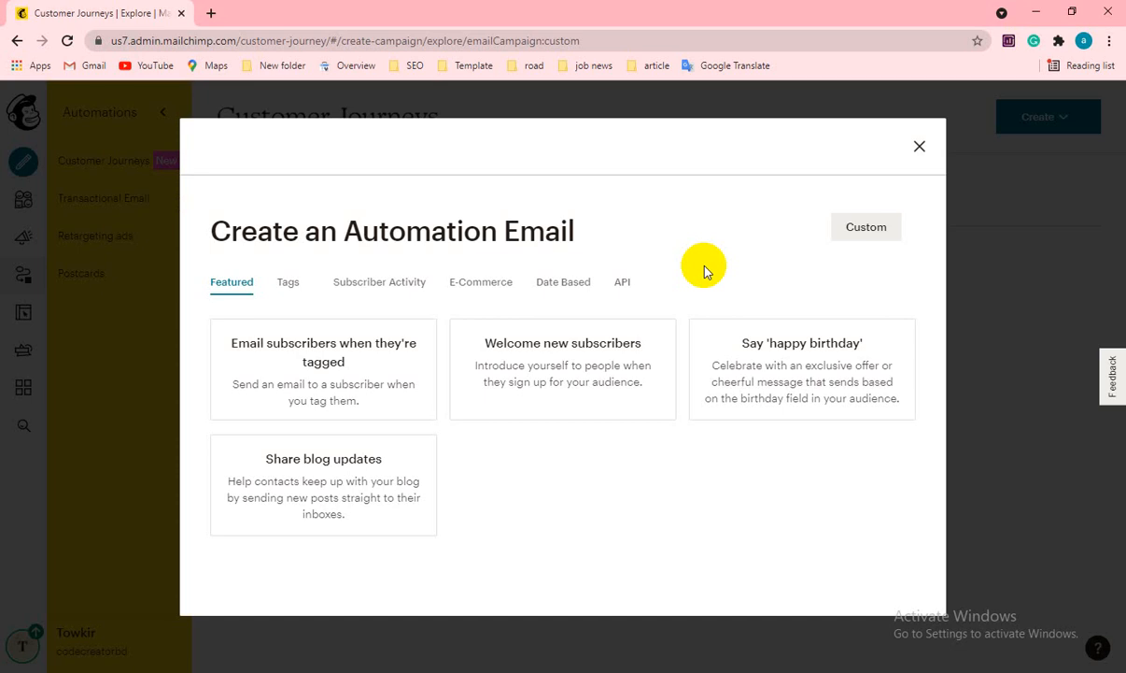
Step: Look through the automation email types under Tags, Subscriber Activity, E-Commerce, Date Based and API, and return to Featured
click(308, 409)
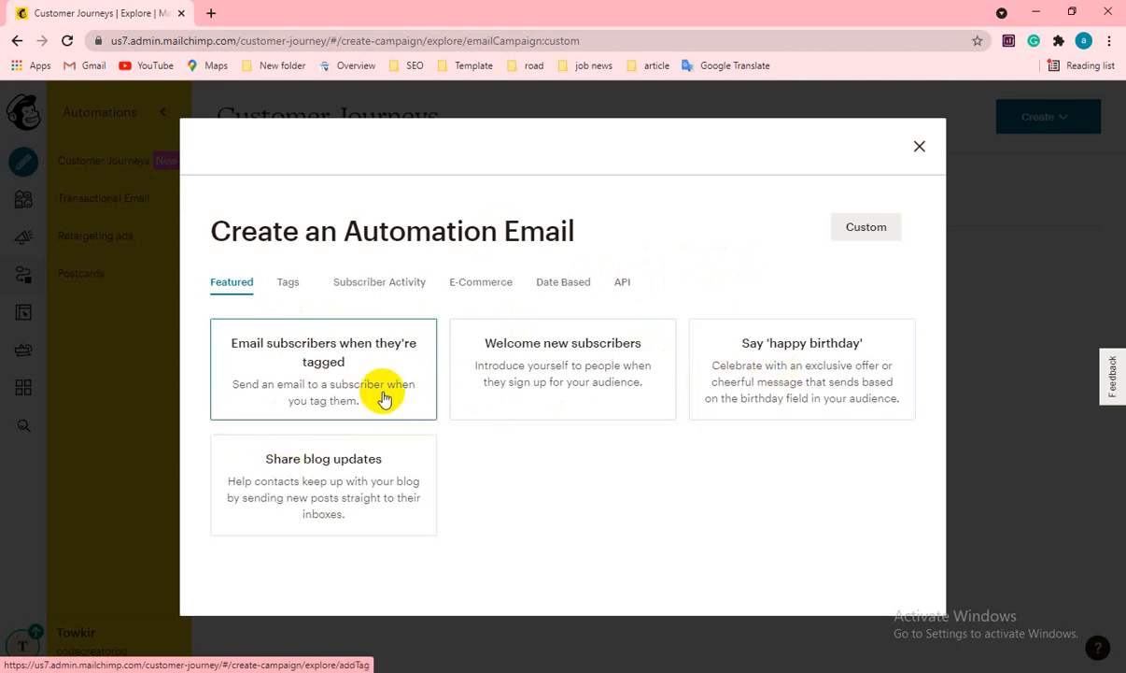
click(291, 282)
click(386, 285)
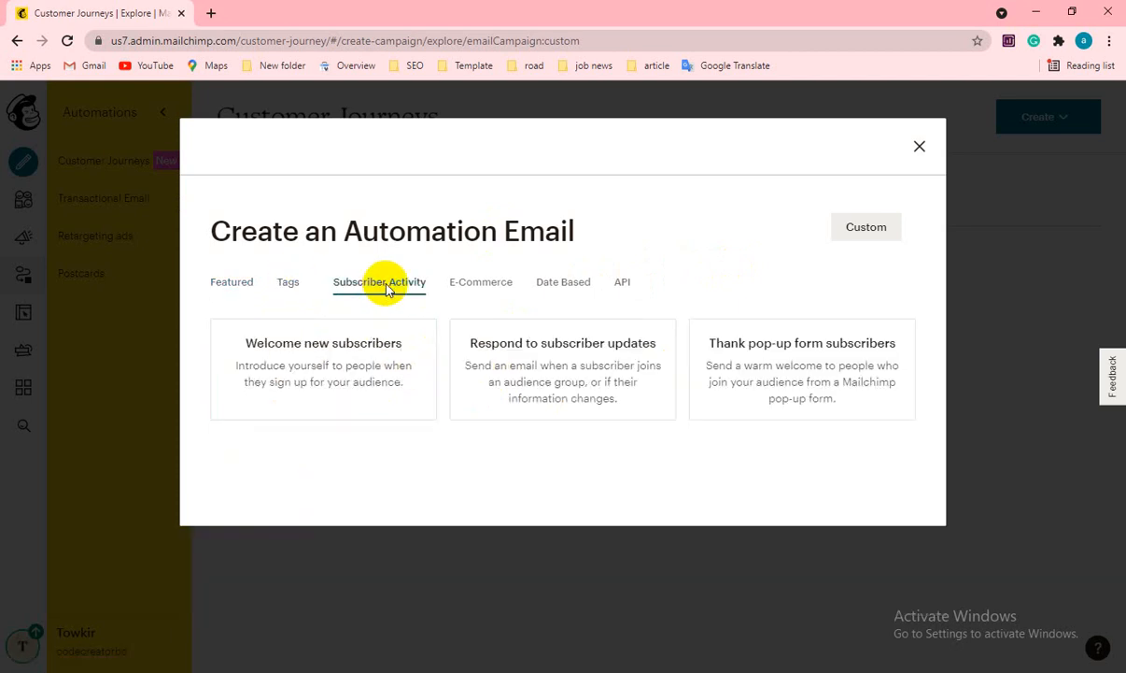
click(480, 286)
click(561, 284)
click(624, 285)
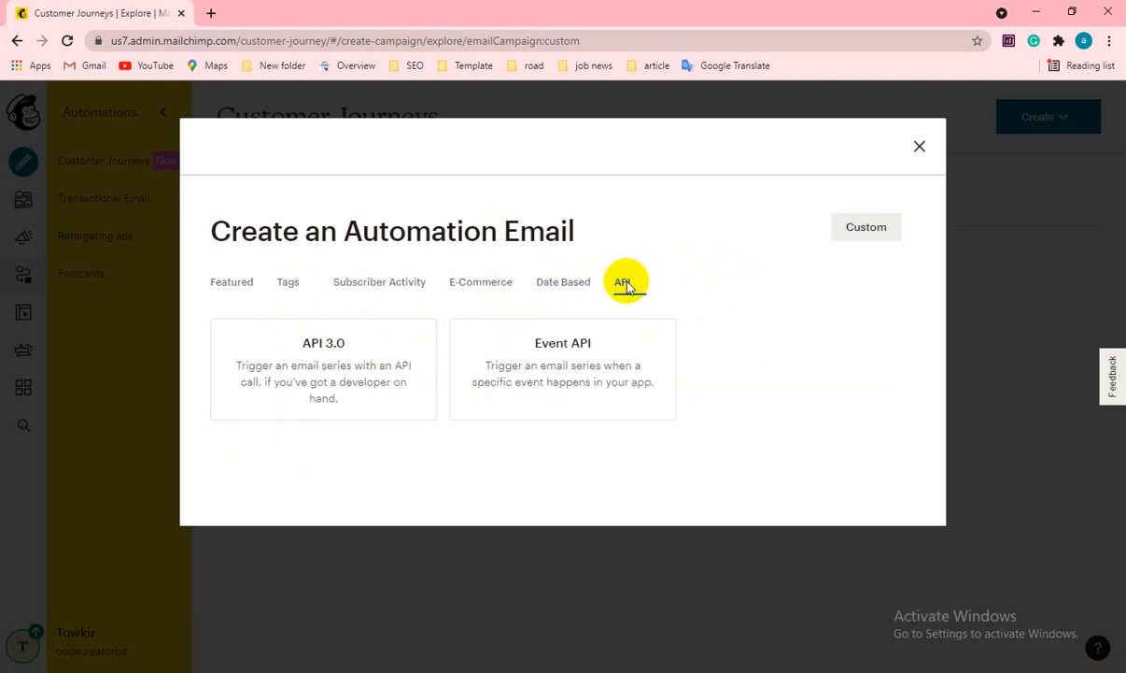
click(217, 284)
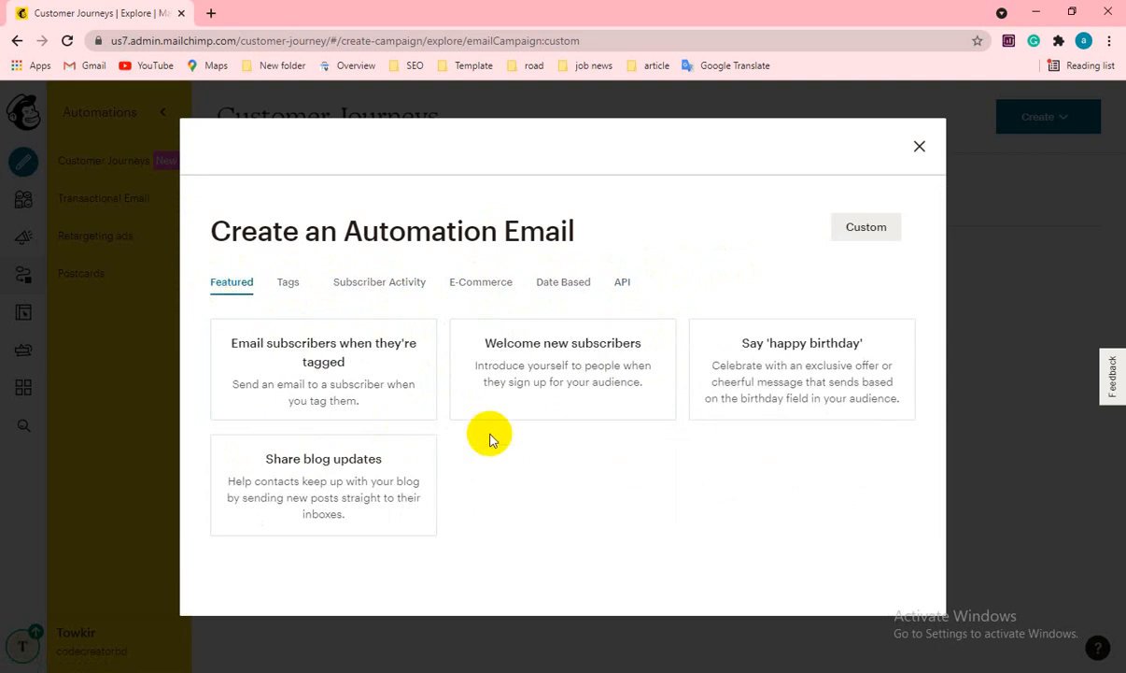
Step: Create a Welcome new subscribers single-email automation named "Single welcome email" for the codecreatorbd audience
click(544, 361)
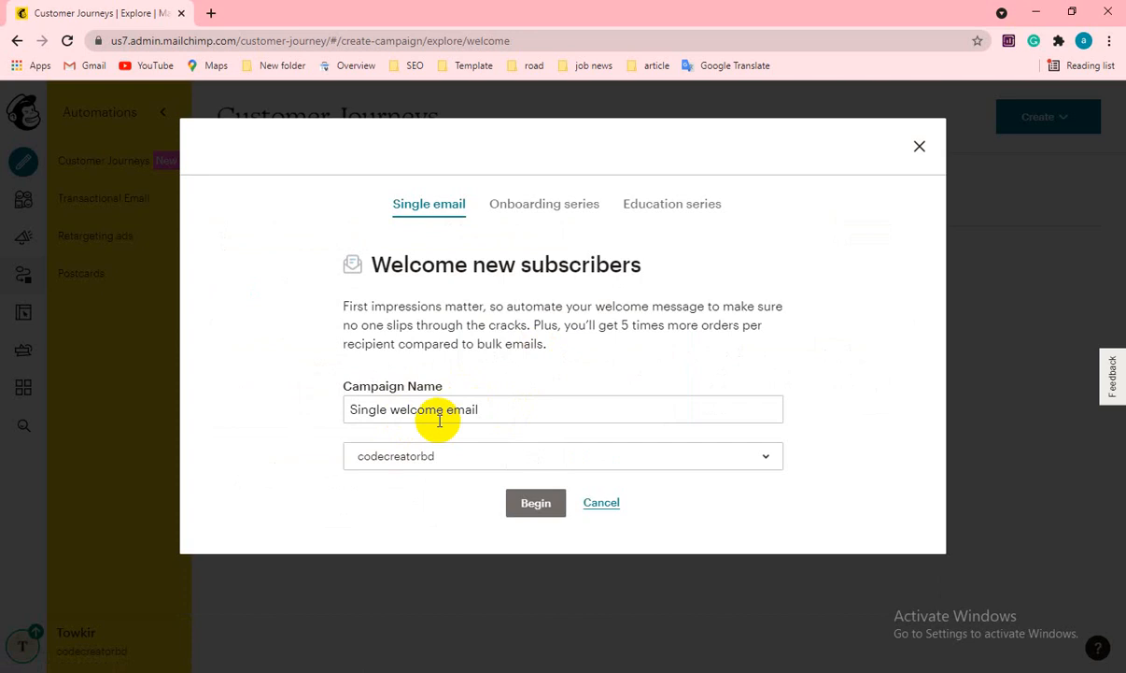
click(419, 465)
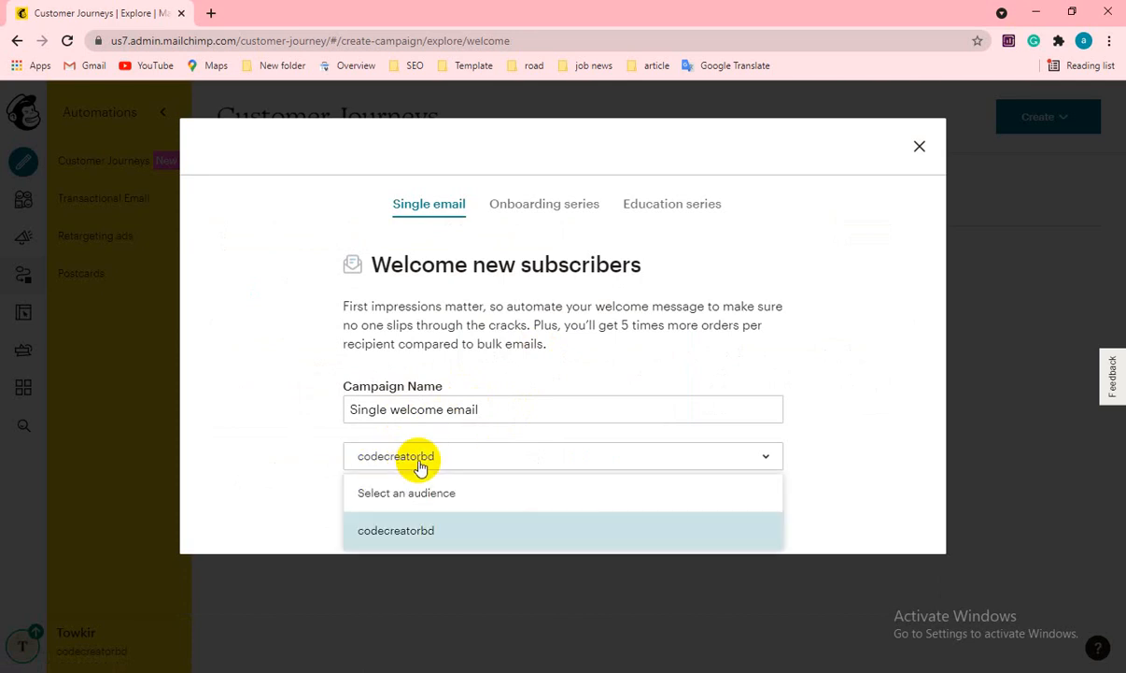
click(389, 530)
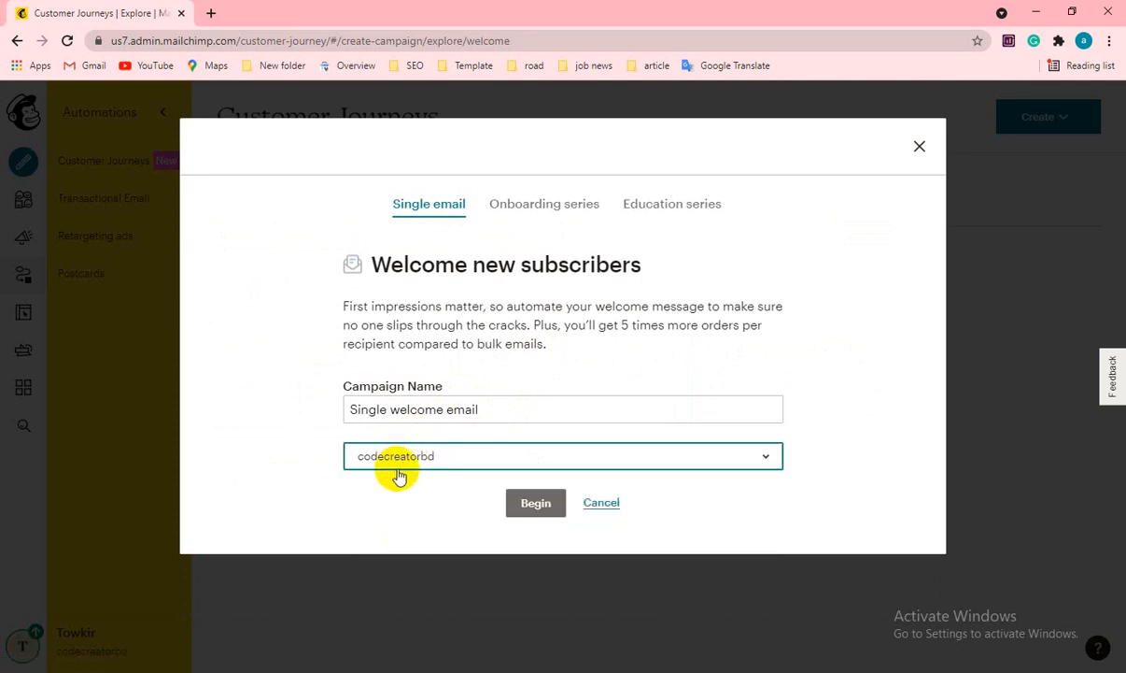
click(535, 509)
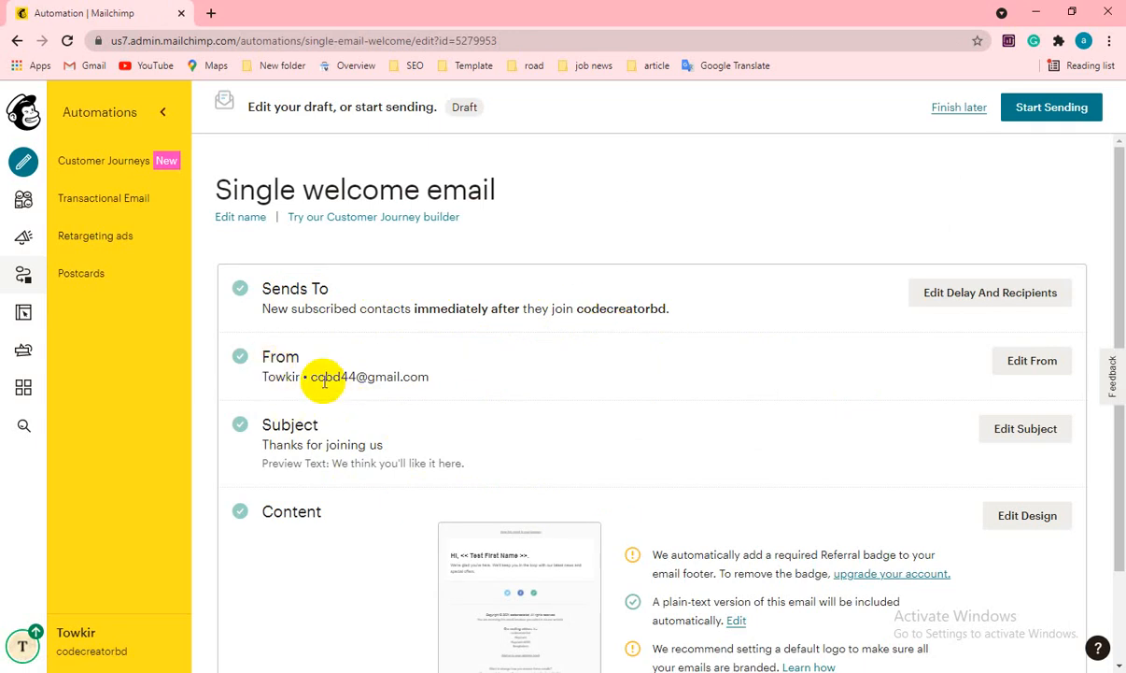
Step: Review the welcome email's sender, subject and content, and start sending the automation
drag(312, 377, 430, 375)
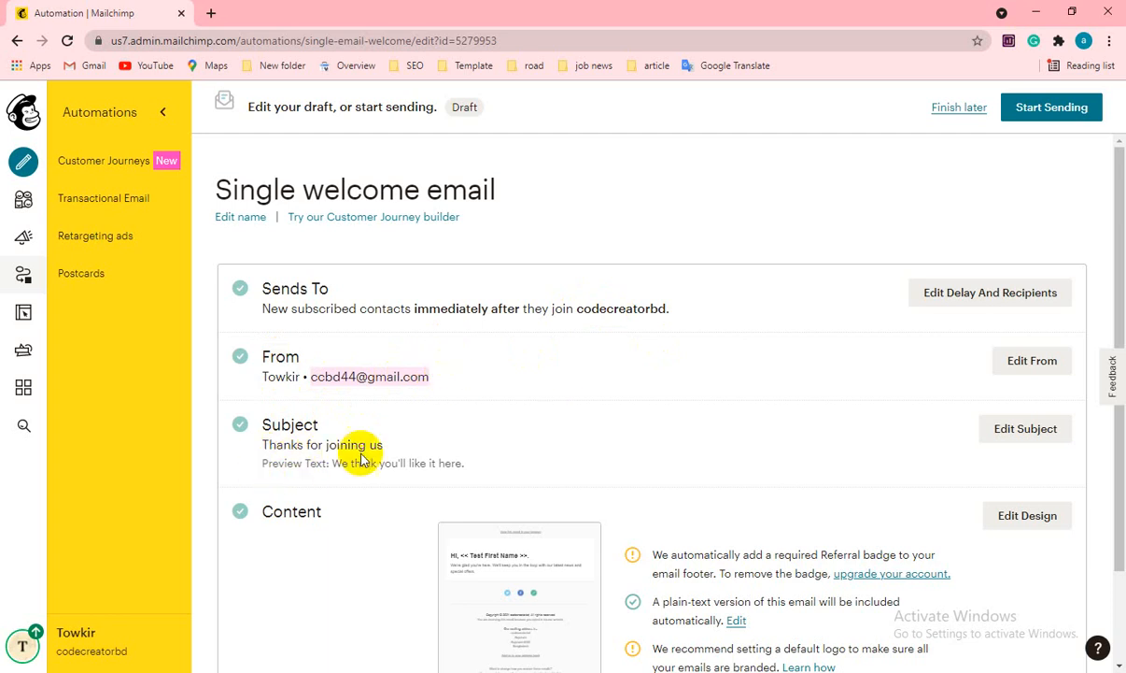
scroll(355, 458, down, 1)
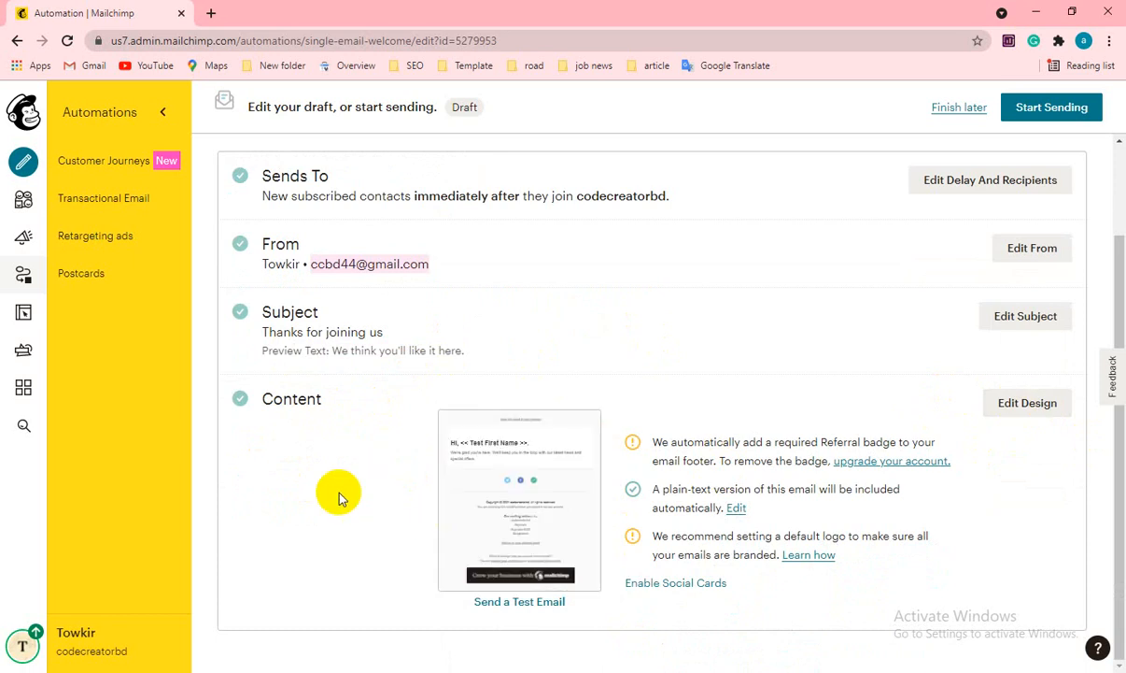
scroll(448, 538, up, 2)
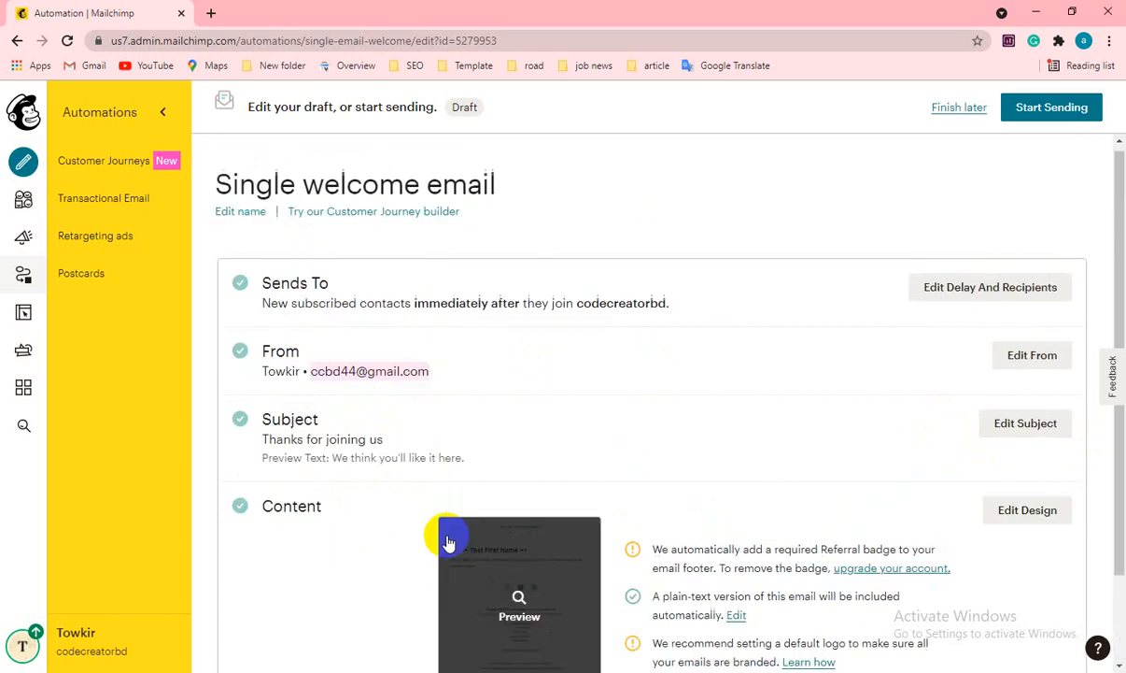
scroll(756, 322, down, 2)
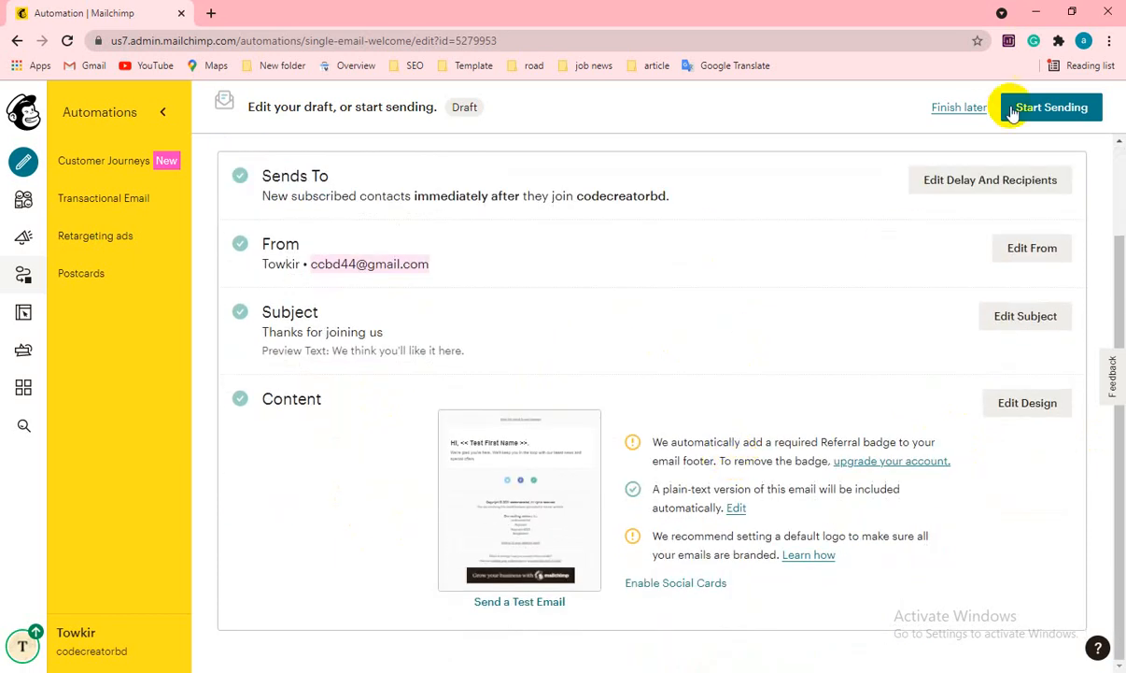
scroll(509, 377, up, 2)
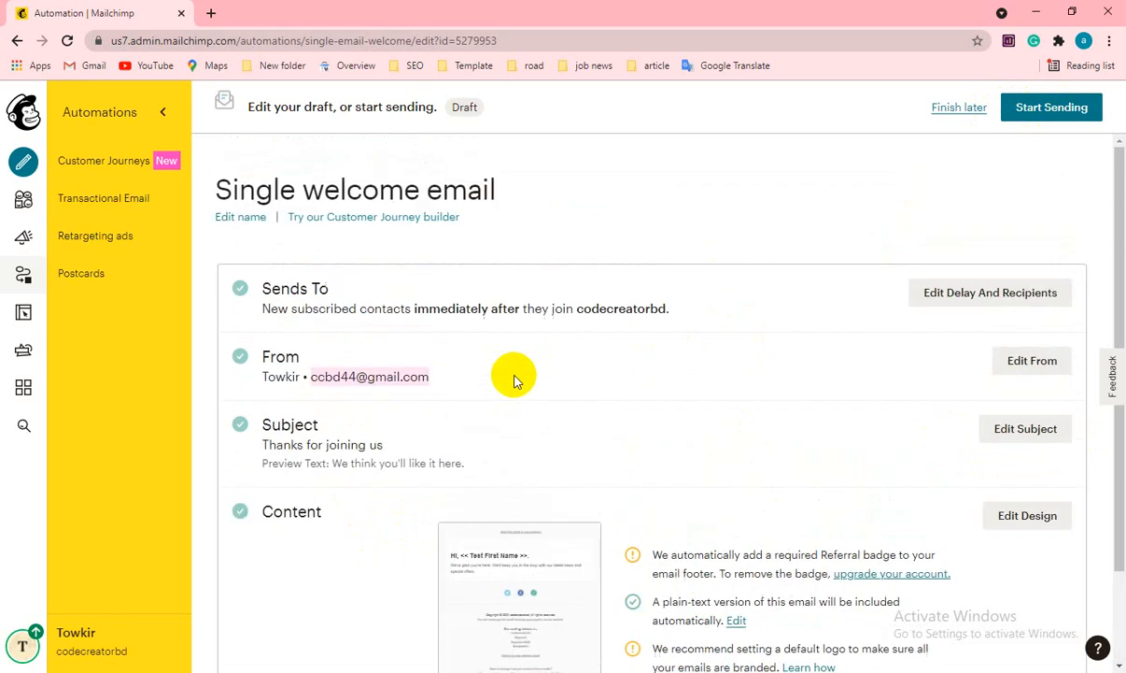
click(1027, 113)
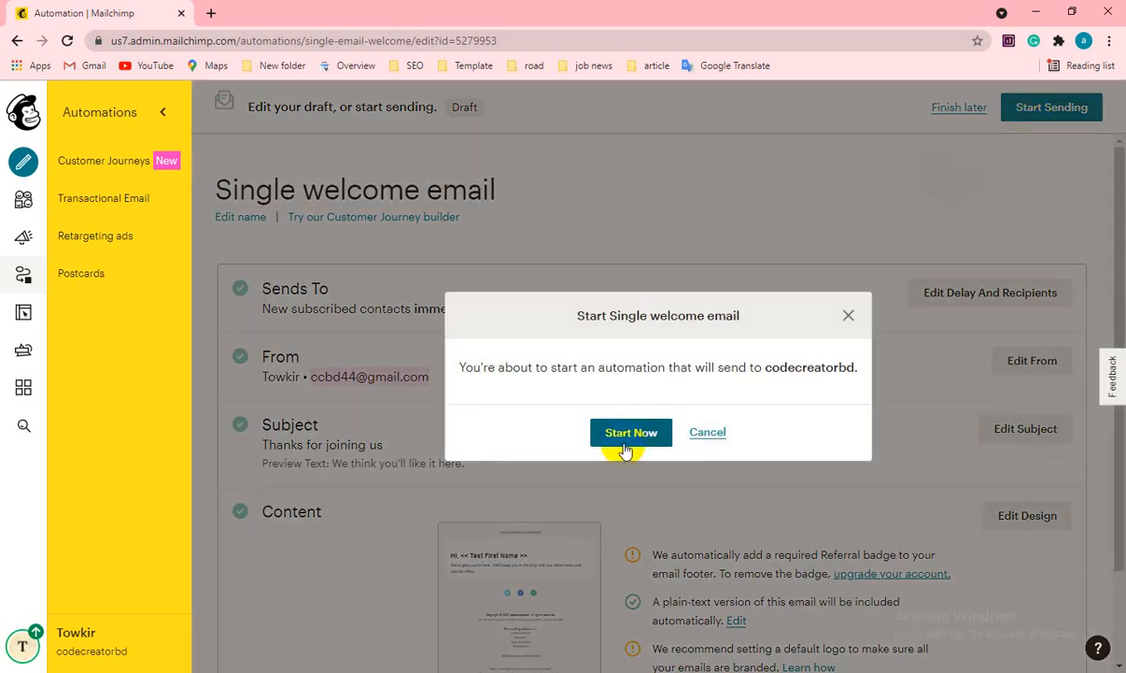
click(625, 433)
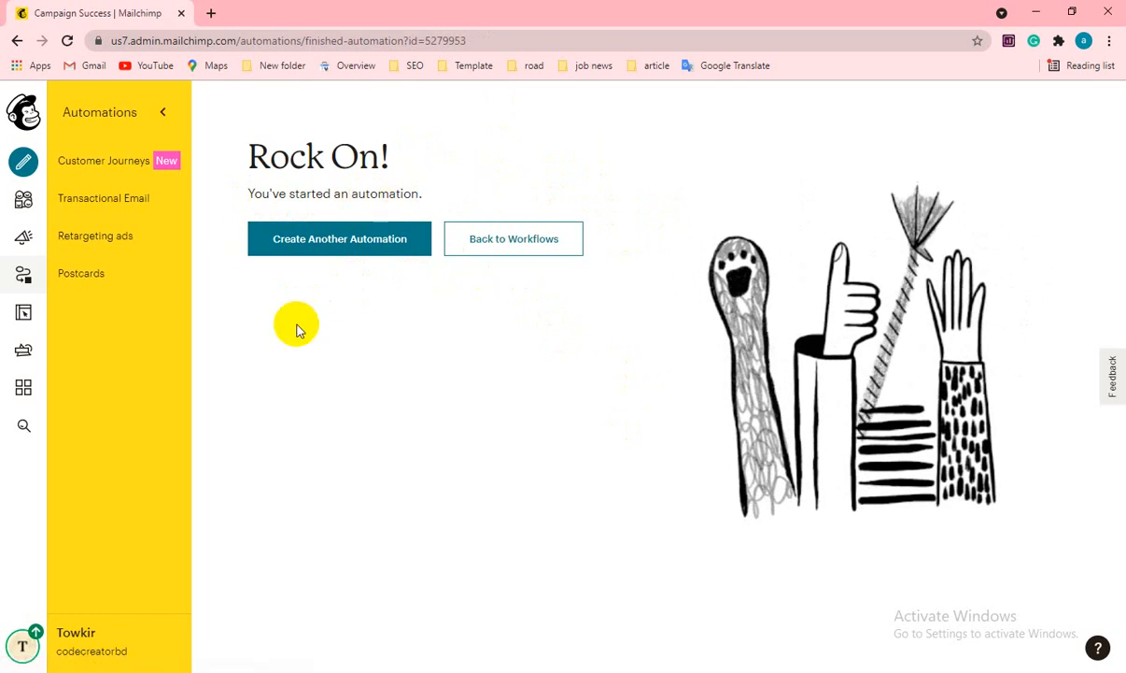
Step: Return to Customer Journeys and check the new welcome email automation in the My Journeys list
click(301, 243)
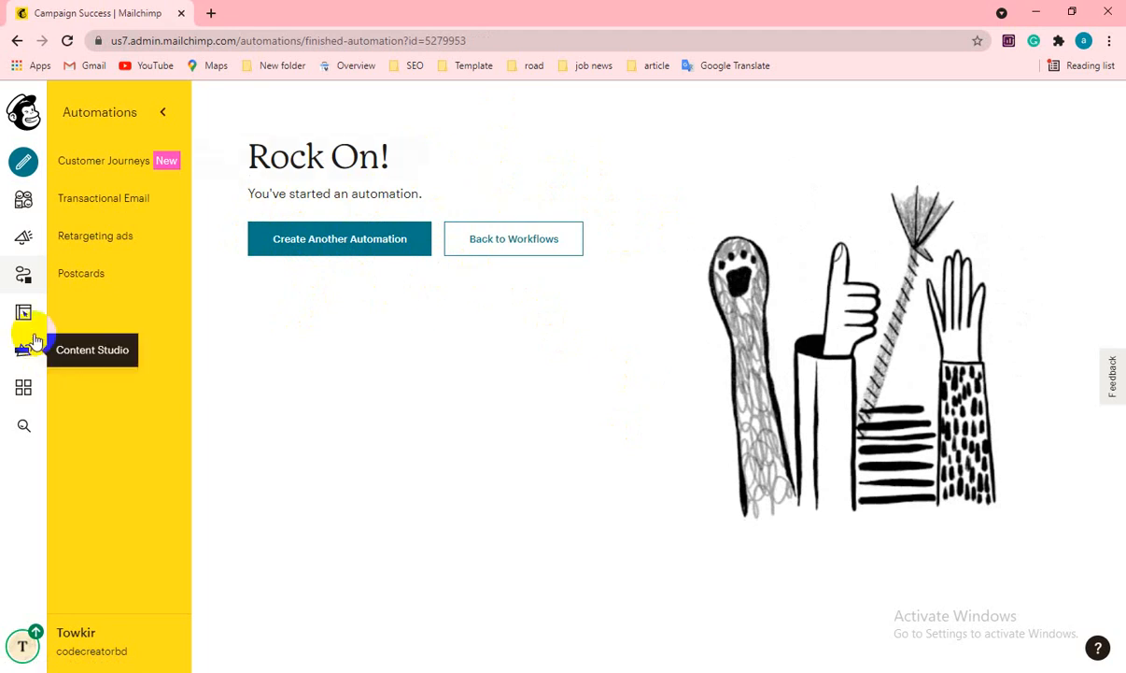
click(24, 280)
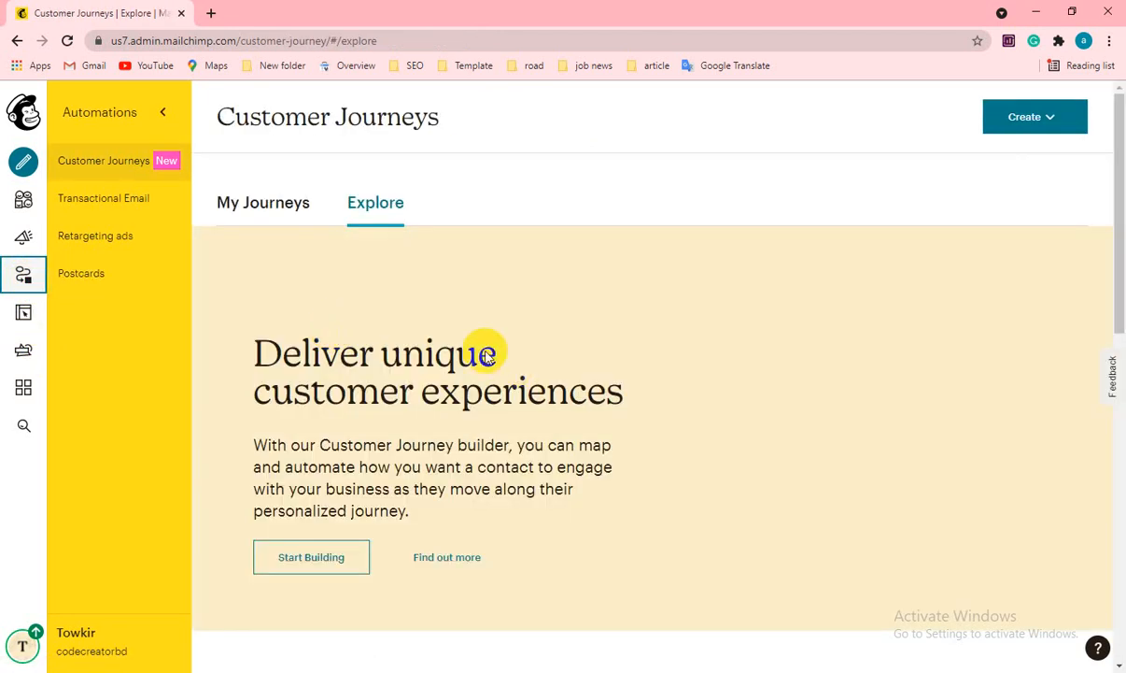
click(261, 206)
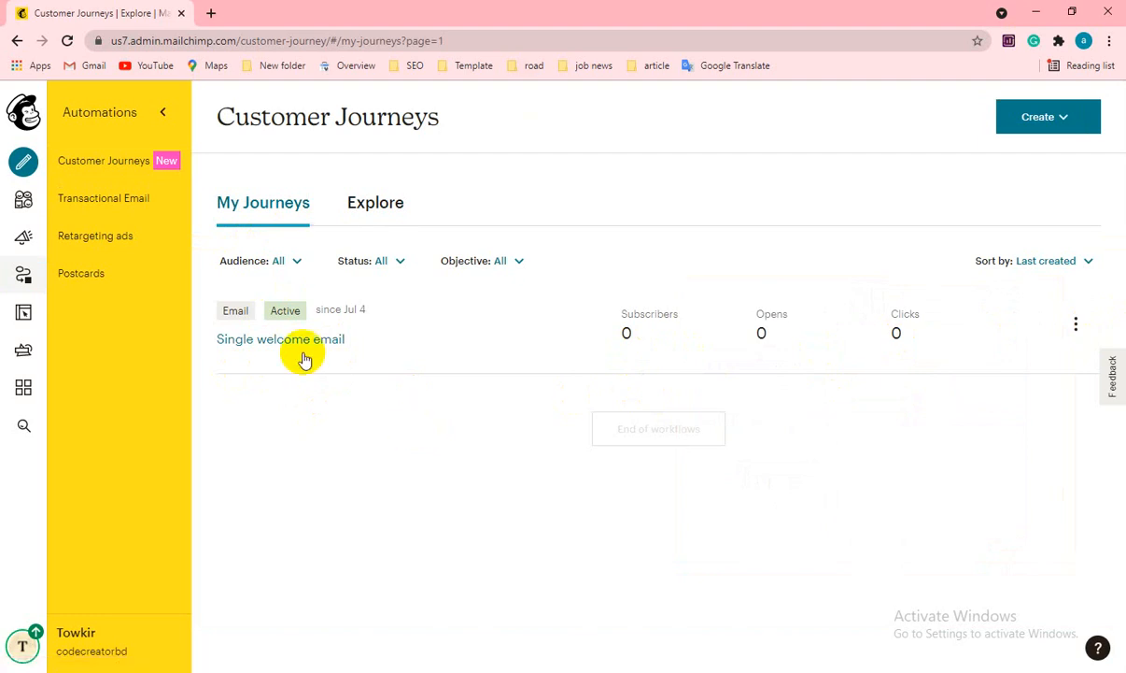
Step: Open the audience's Signup forms page and examine the available form types, from Form builder to Form integrations
click(25, 205)
click(93, 239)
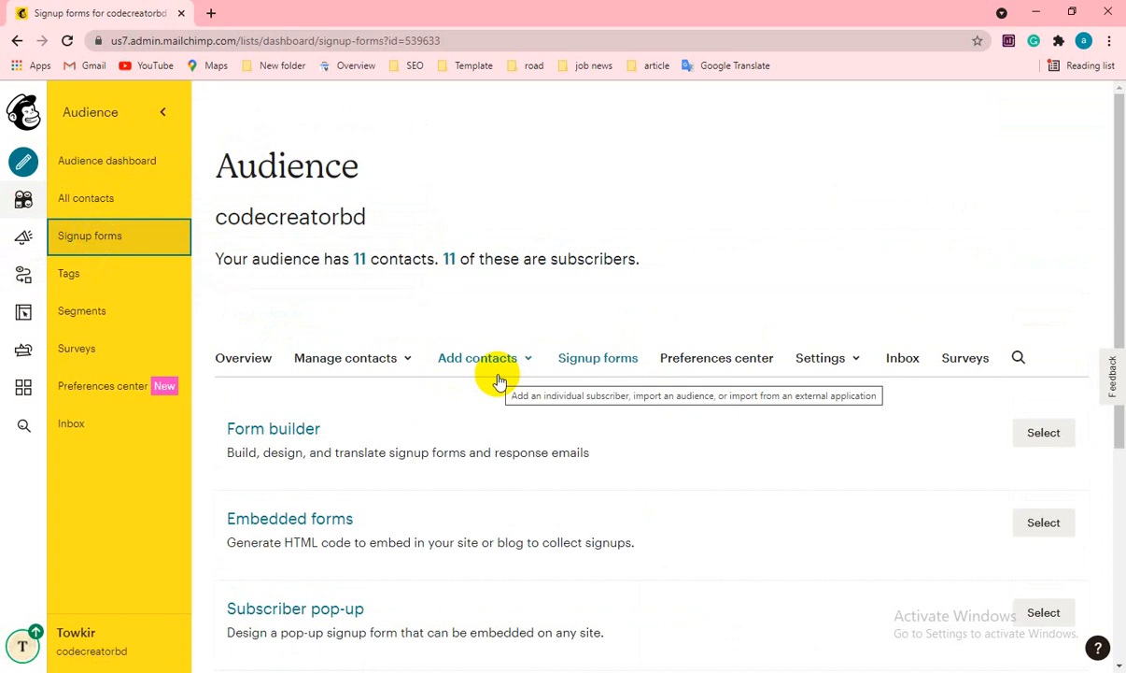
scroll(498, 403, down, 4)
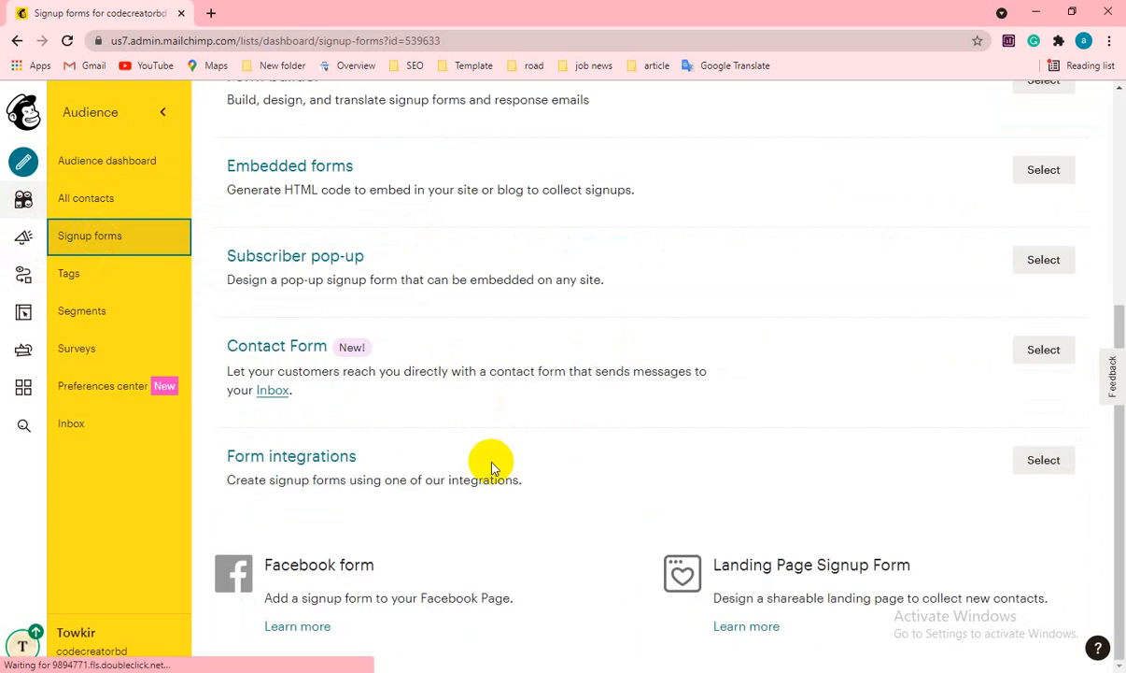
scroll(492, 463, up, 4)
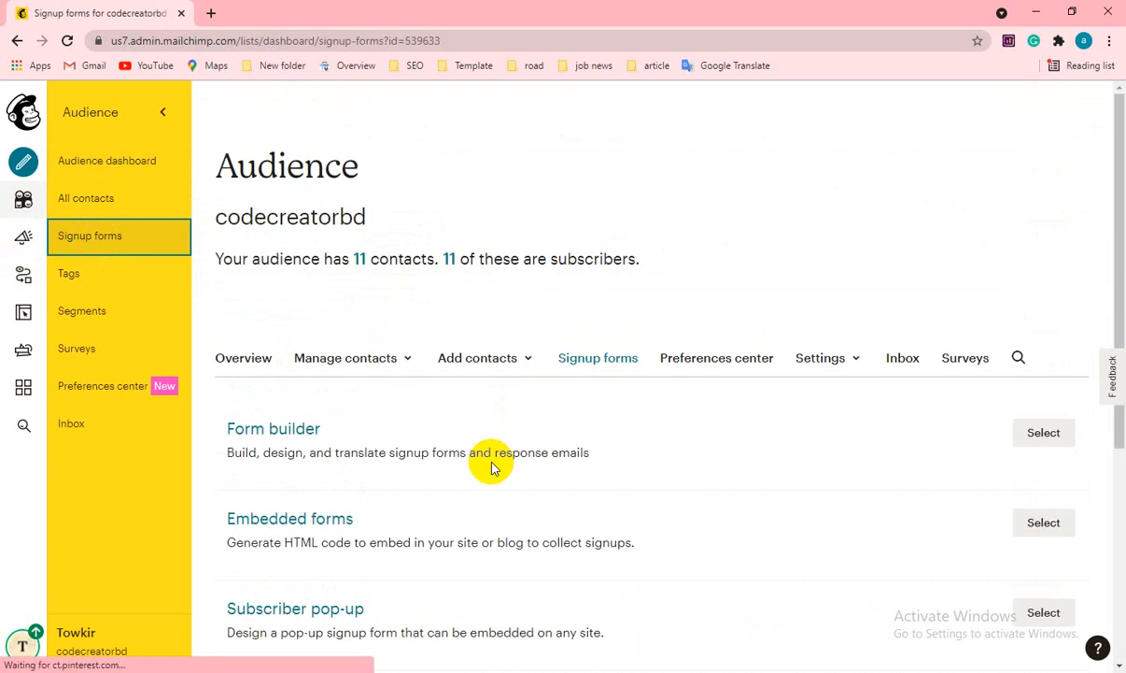
scroll(573, 517, down, 4)
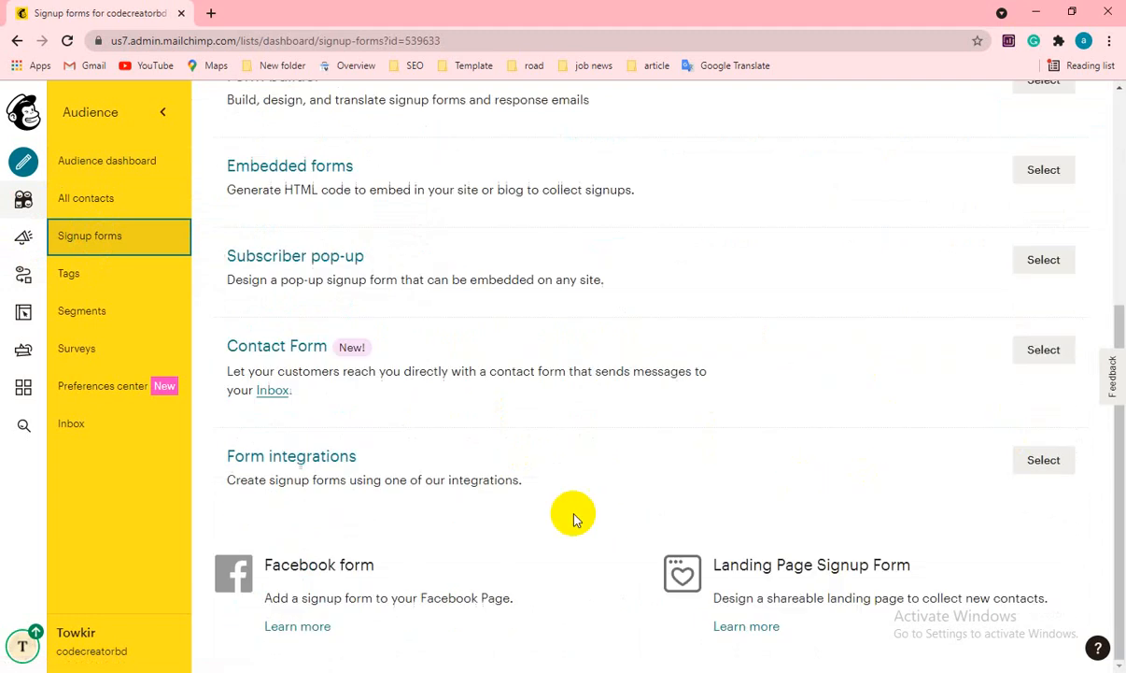
scroll(535, 503, up, 4)
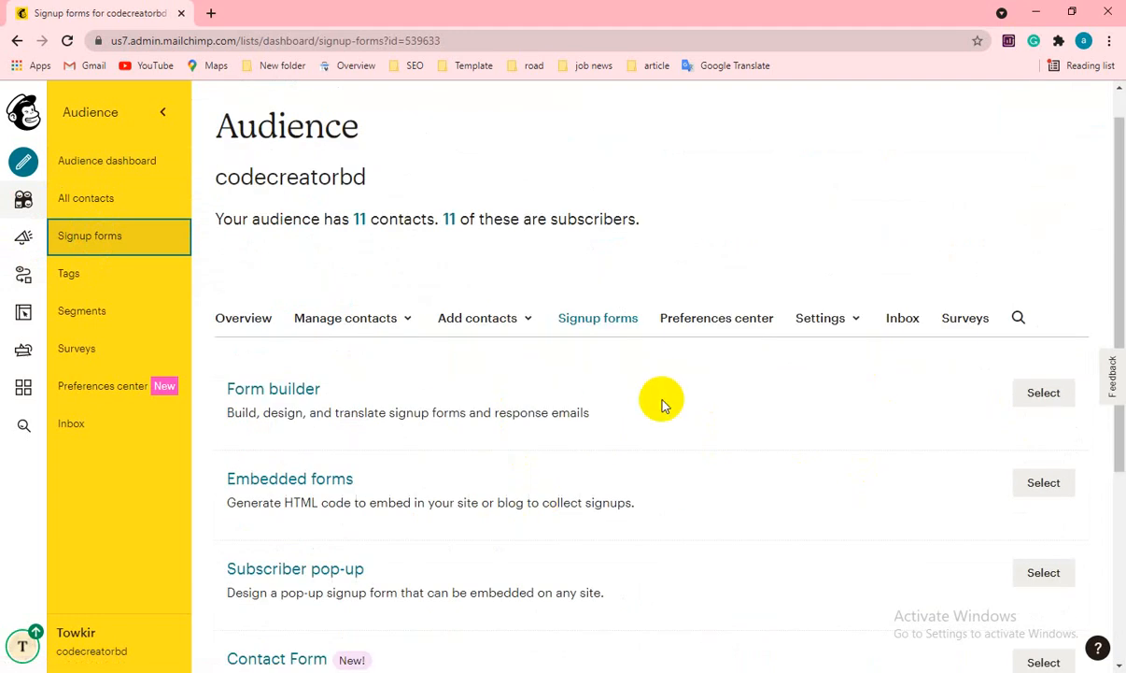
scroll(503, 460, down, 4)
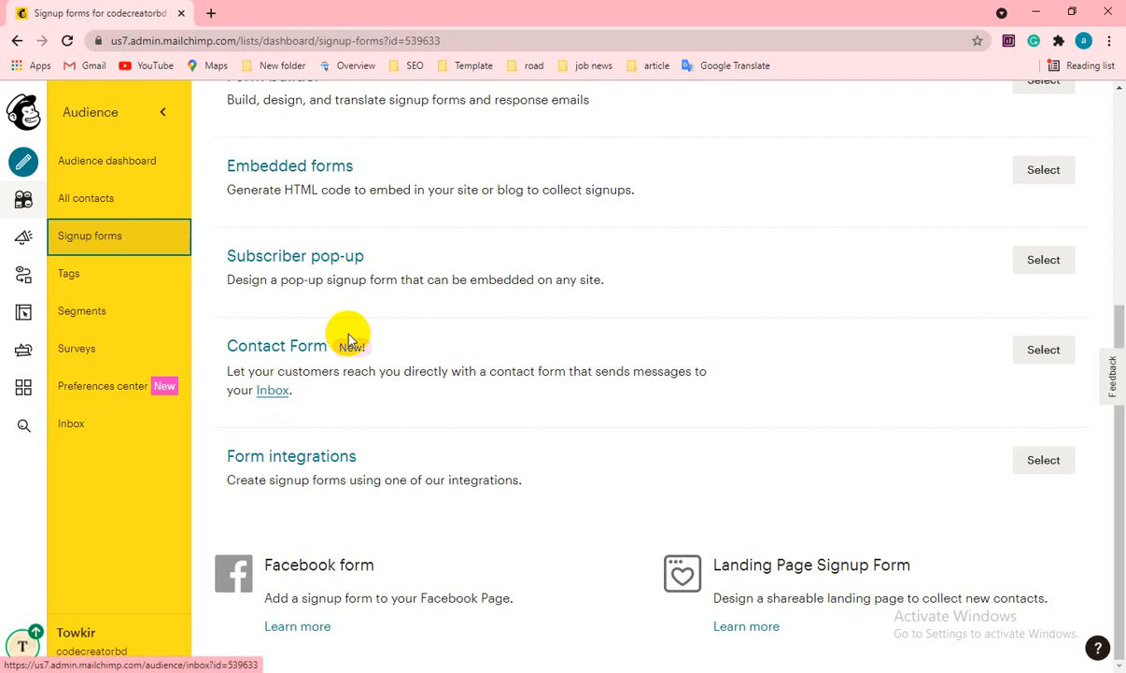
scroll(418, 444, up, 4)
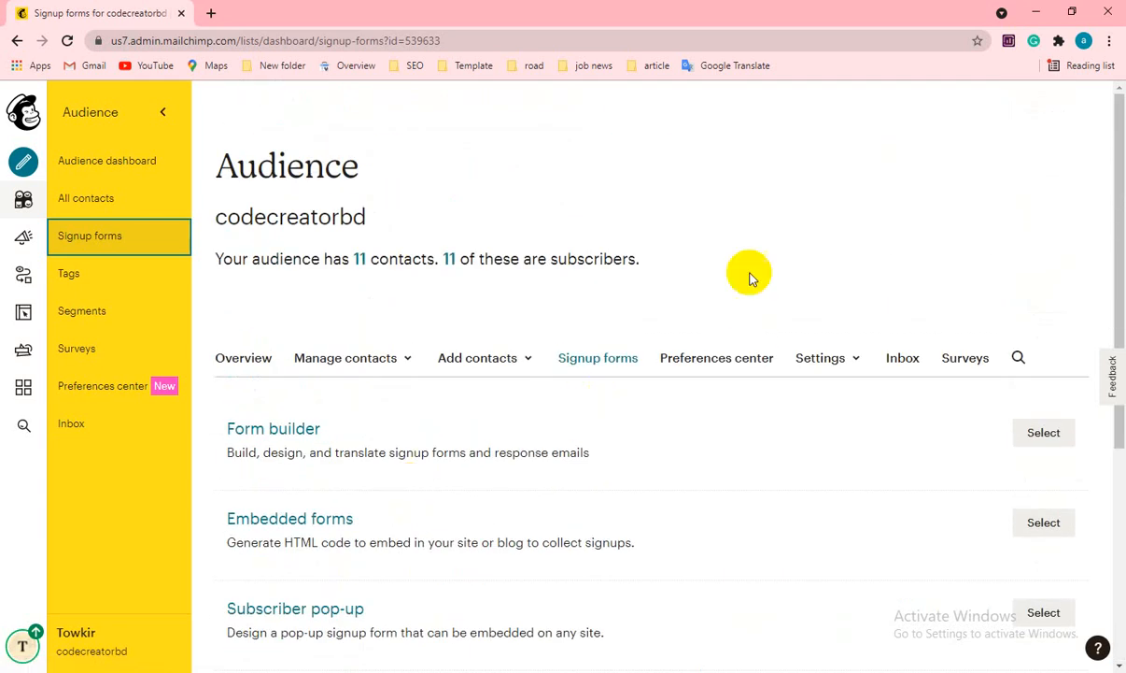
Step: Open the Add a subscriber form for the codecreatorbd audience
click(526, 364)
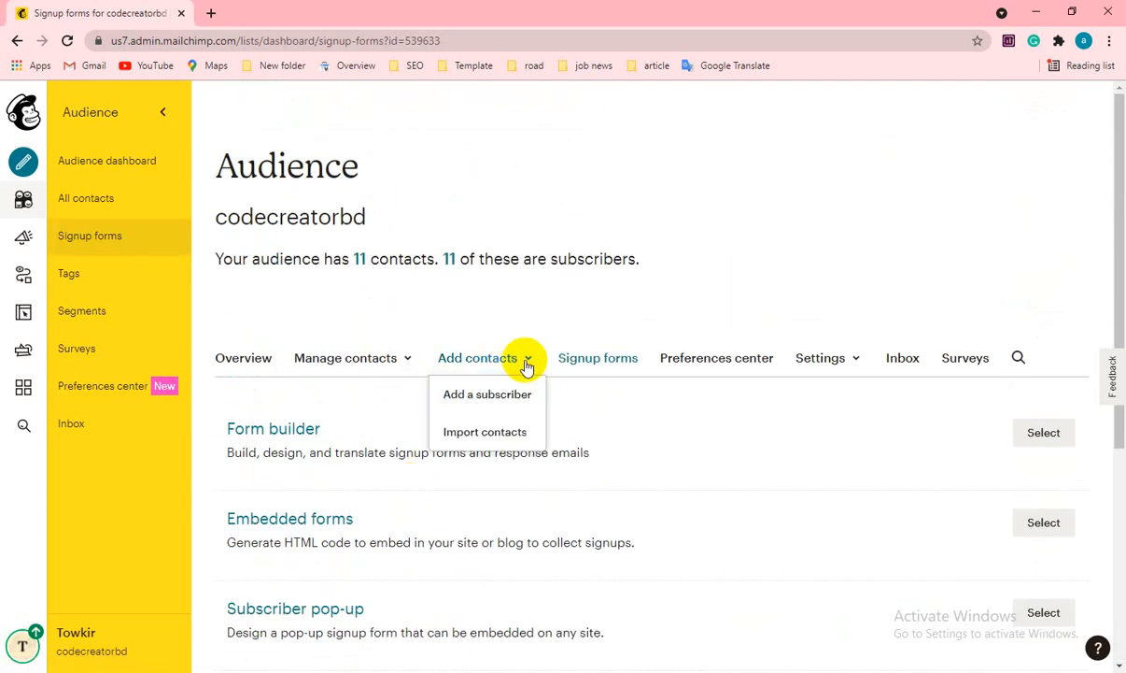
click(472, 394)
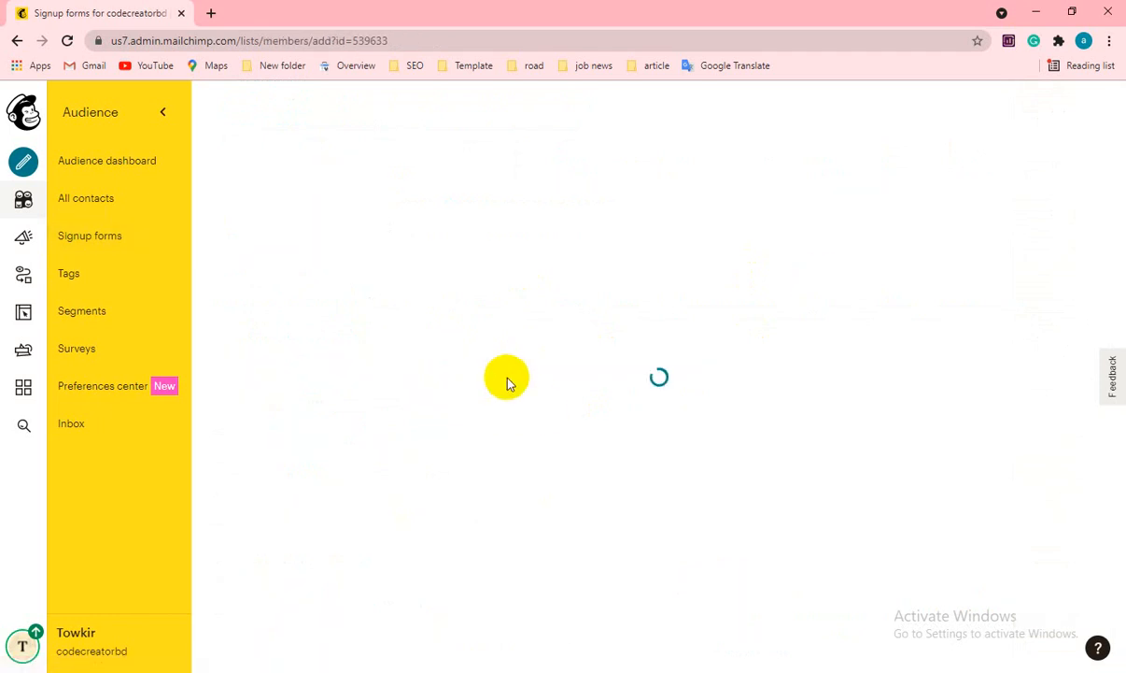
Step: Open Gmail in a new browser tab and copy the signed-in account's e-mail address from its account details
click(212, 15)
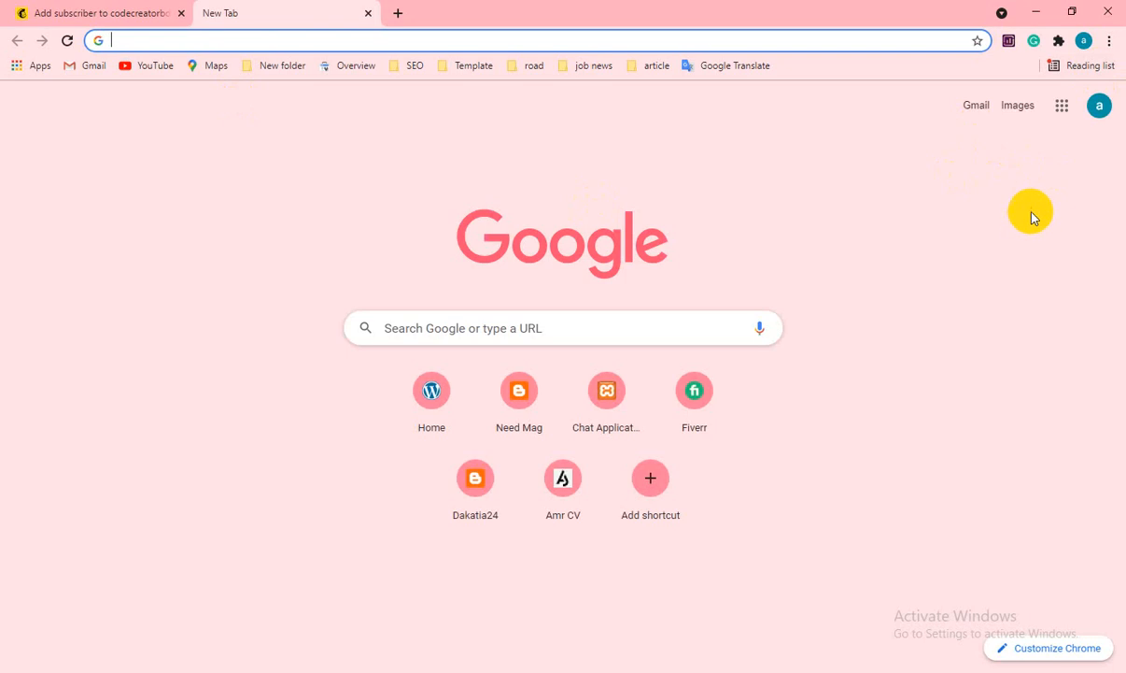
click(973, 112)
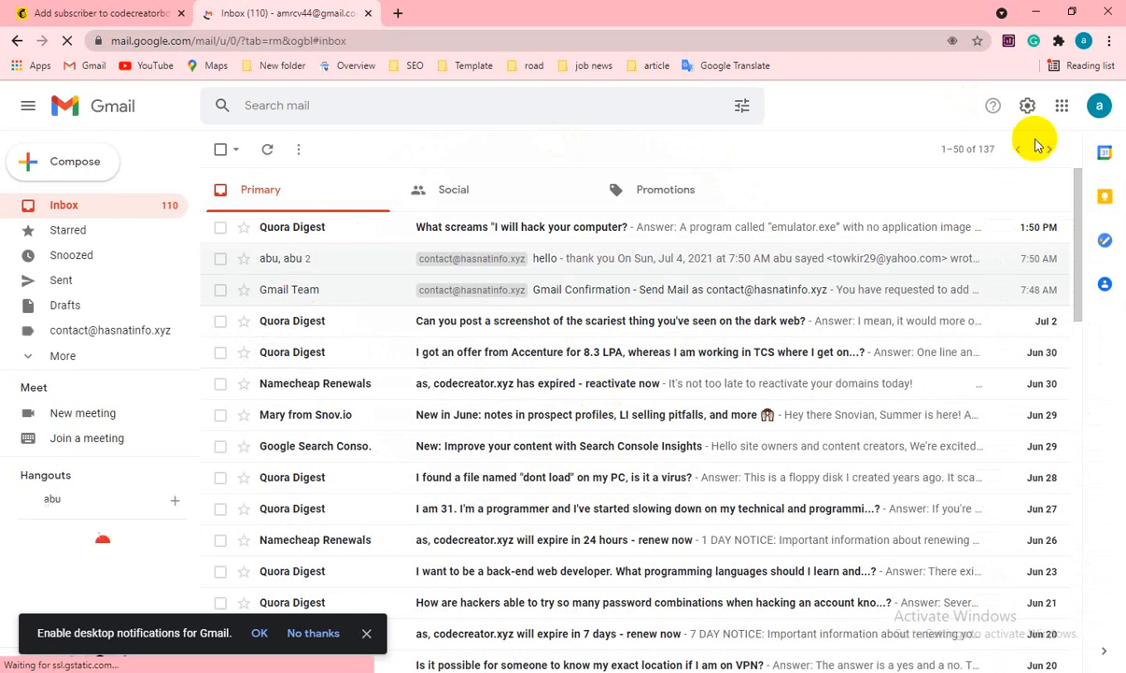
click(1099, 106)
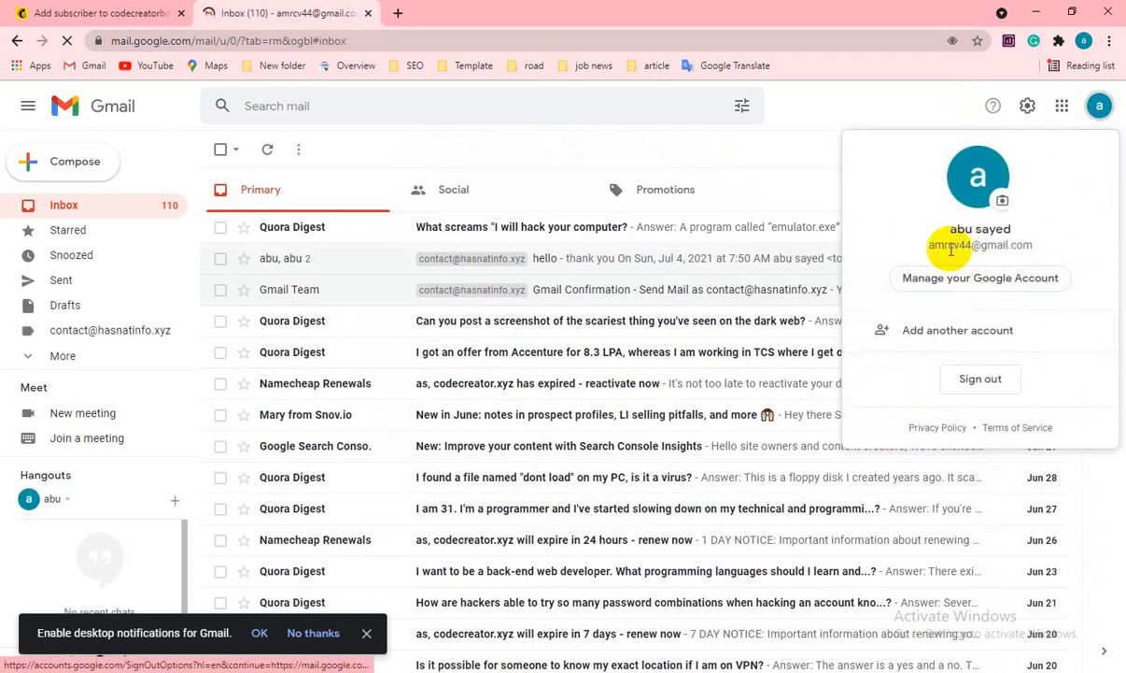
key(Escape)
click(1100, 106)
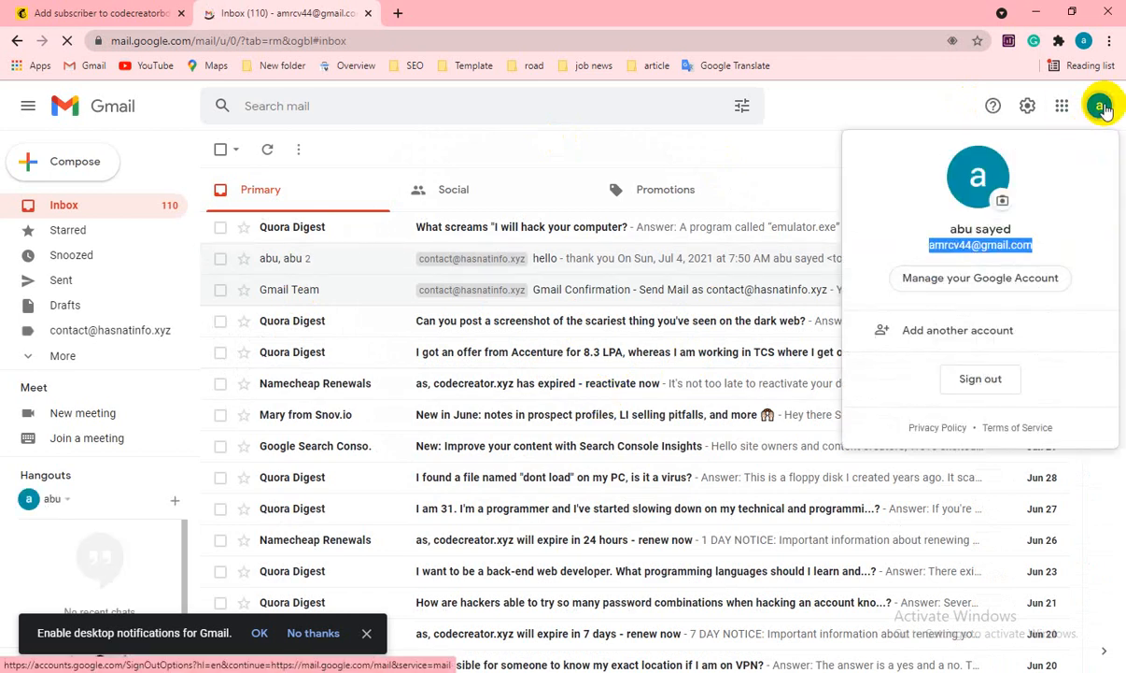
Step: Switch back to Mailchimp, paste the copied e-mail address into the subscriber form, and autofill the name and address details
click(76, 14)
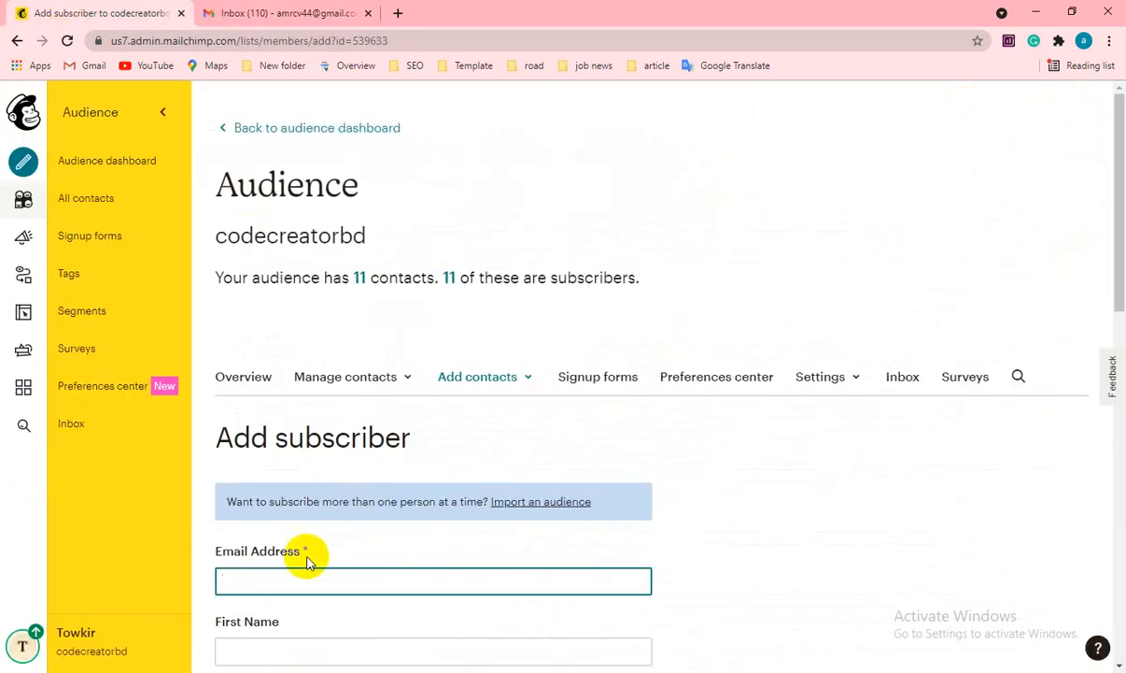
scroll(297, 573, down, 3)
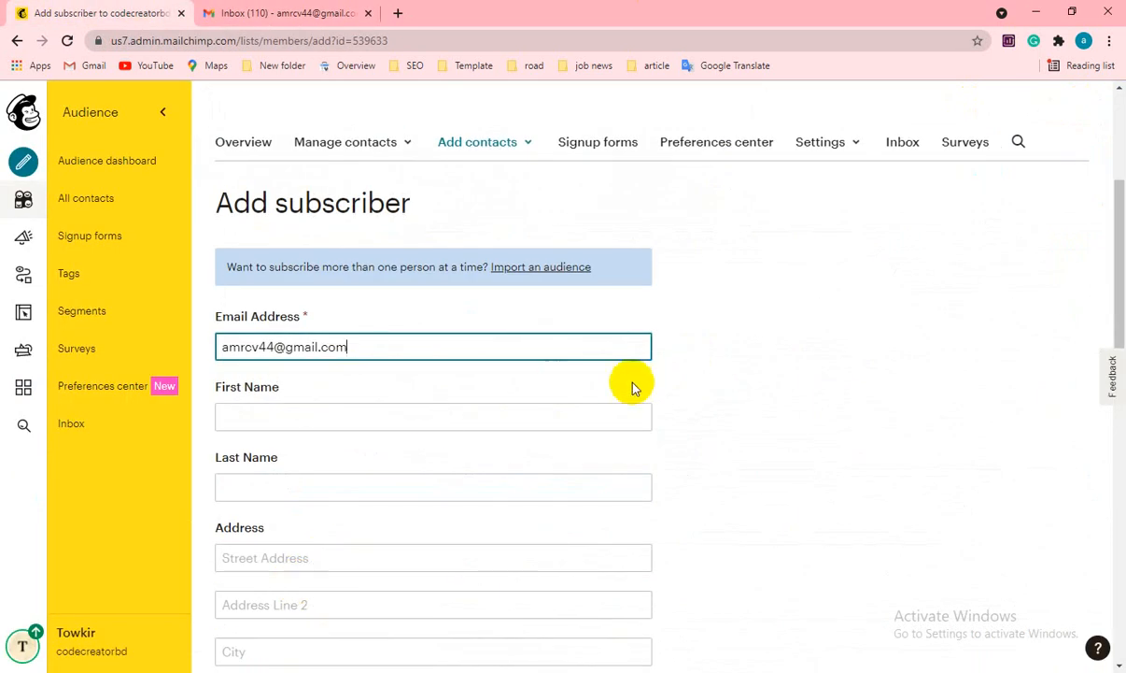
key(Tab)
click(329, 419)
click(293, 459)
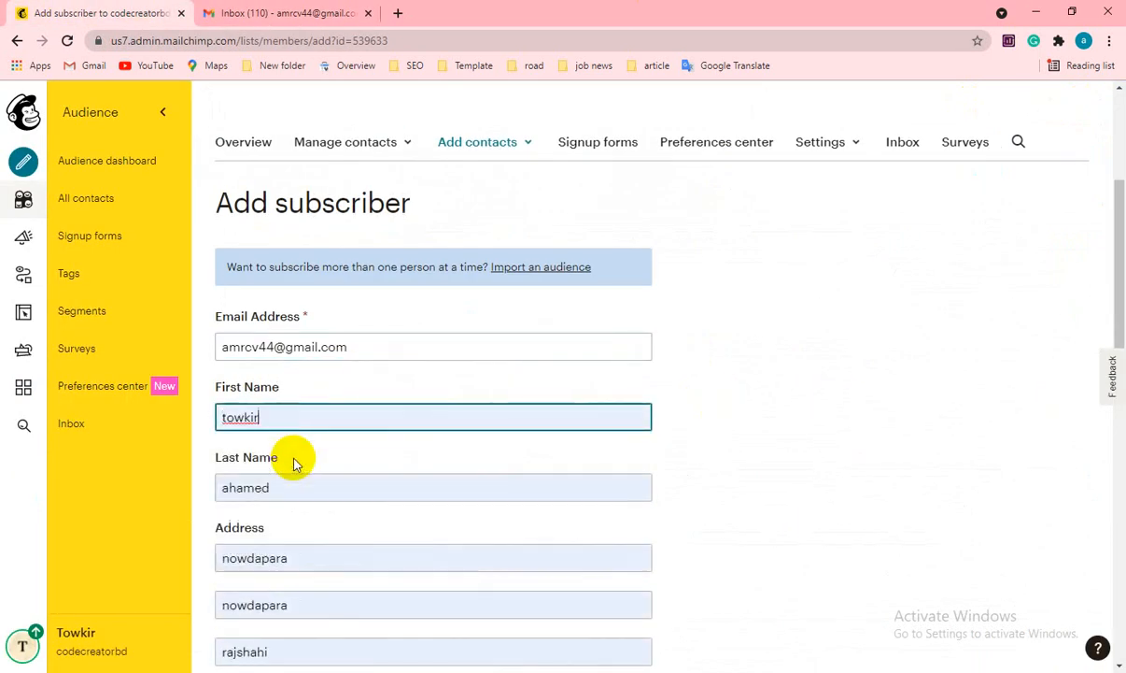
Step: Change the last digit of the subscriber's autofilled postal code and correct one digit of the phone number
scroll(540, 480, down, 3)
click(255, 433)
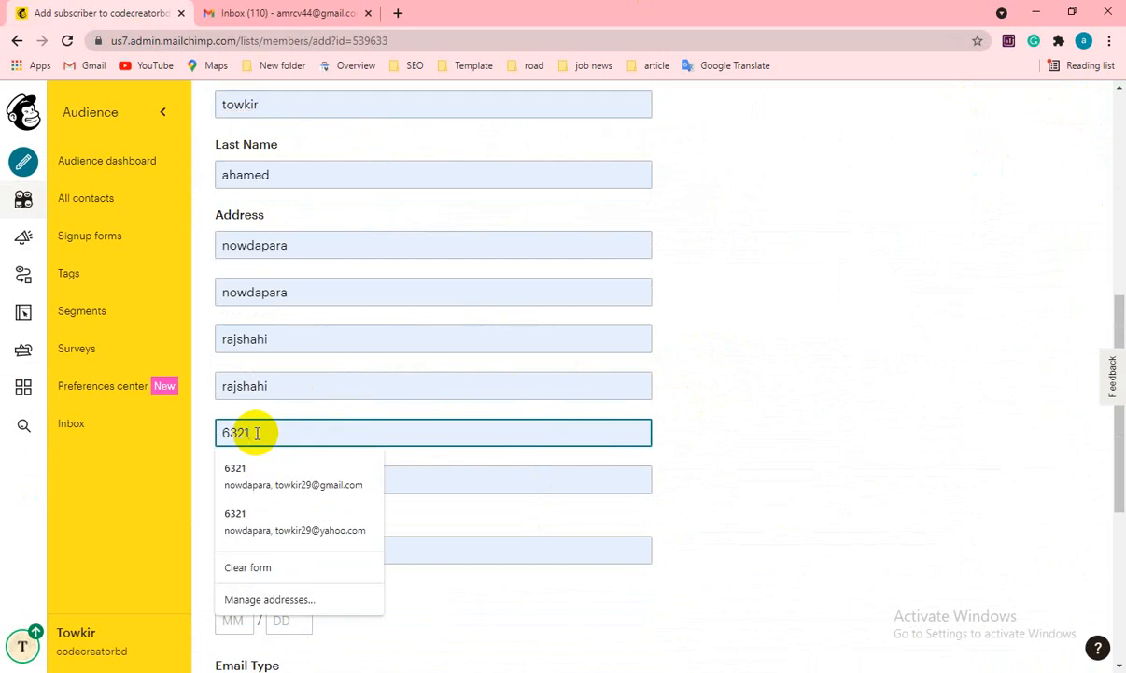
key(BackSpace)
text(4)
scroll(331, 462, down, 3)
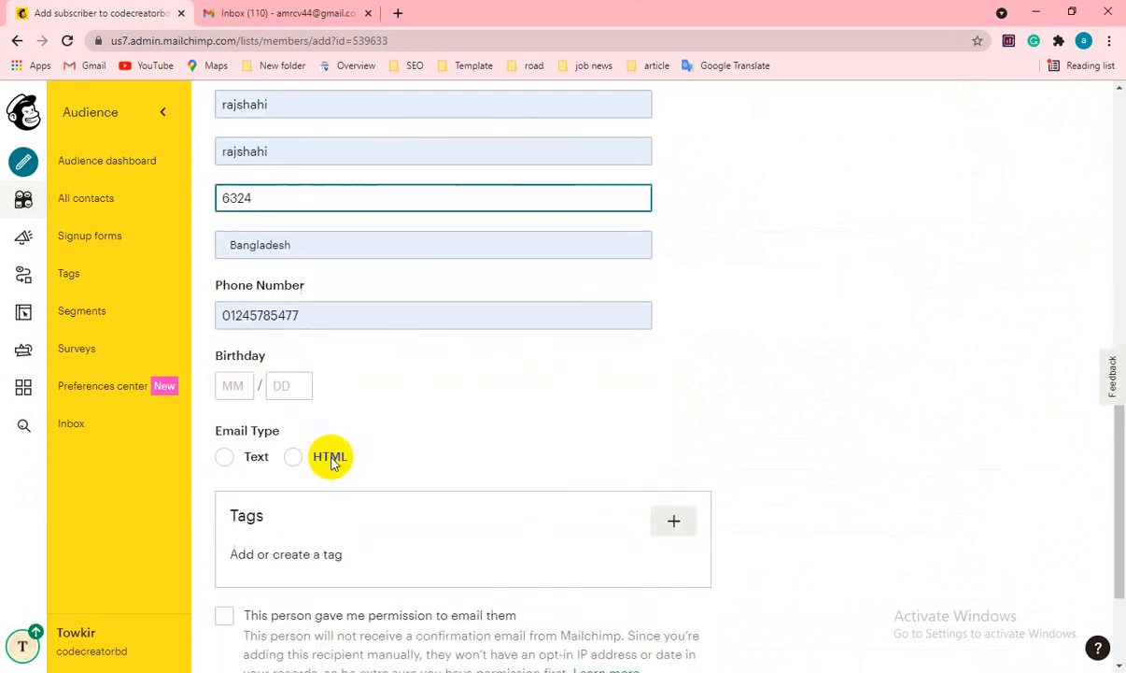
click(245, 315)
key(BackSpace)
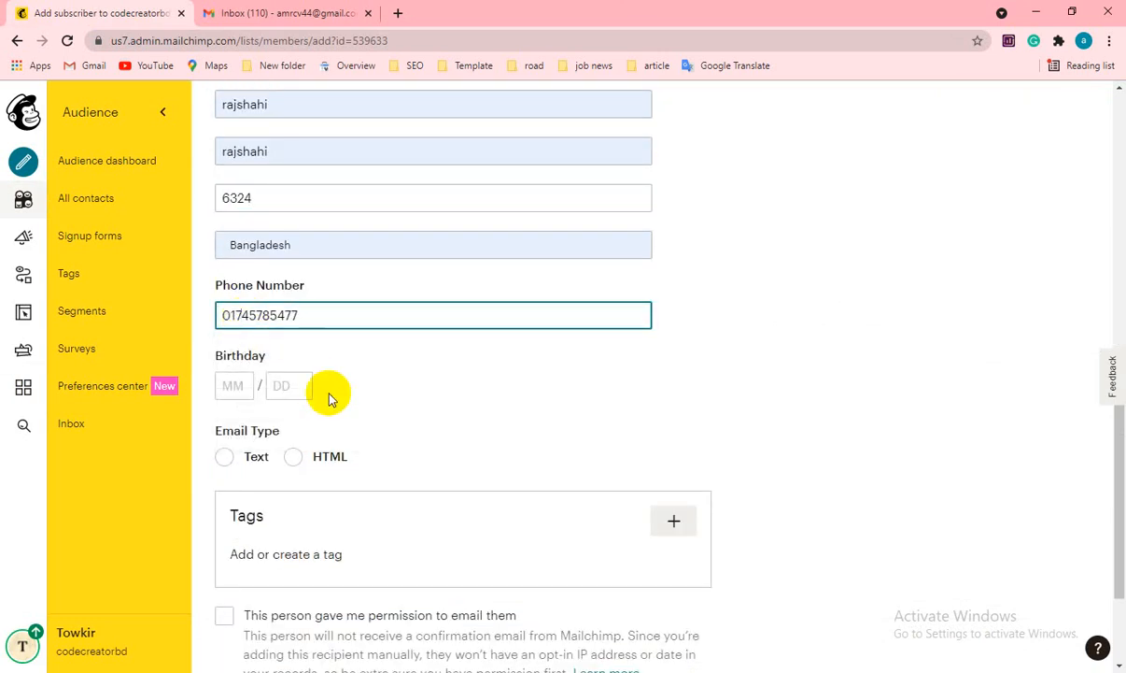
Step: Fill in the month and day of the subscriber's birthday
click(233, 386)
text(11)
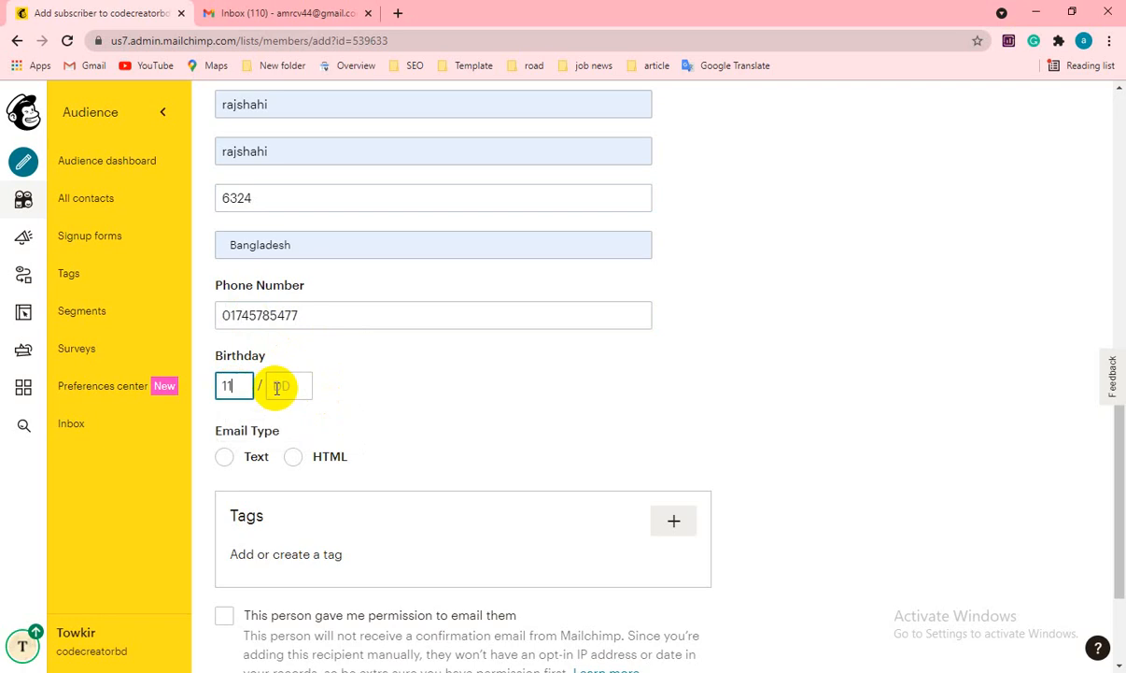
click(433, 393)
Step: Tag the subscriber with "web design" and confirm that this person gave permission to be emailed
scroll(473, 311, down, 2)
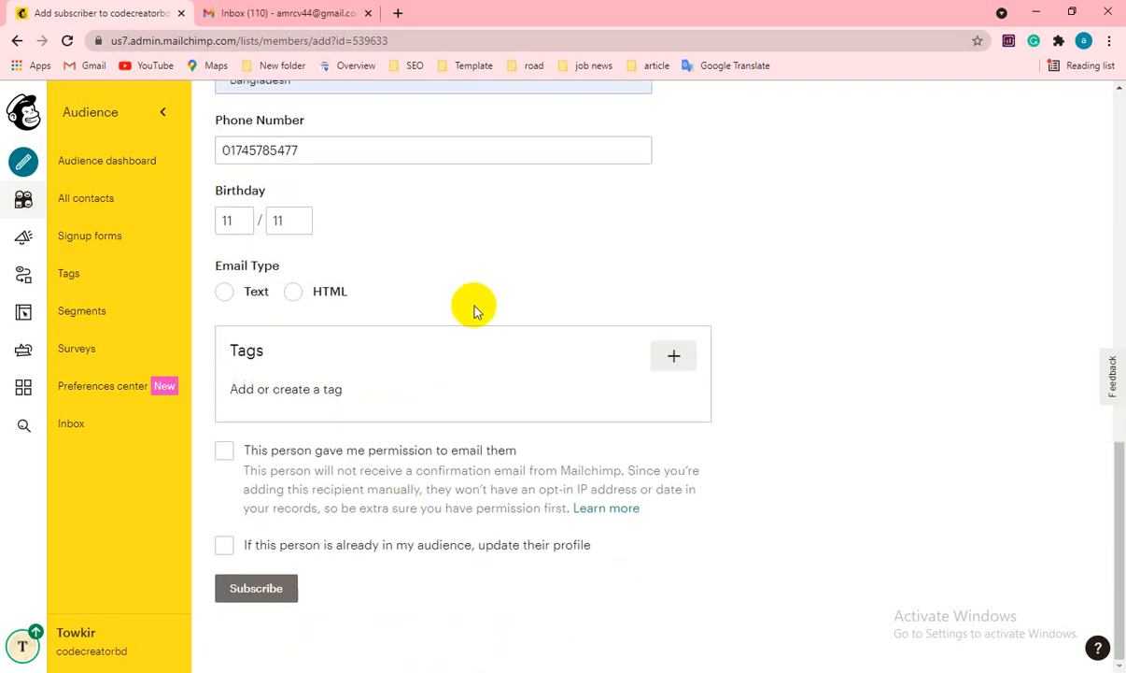
click(672, 356)
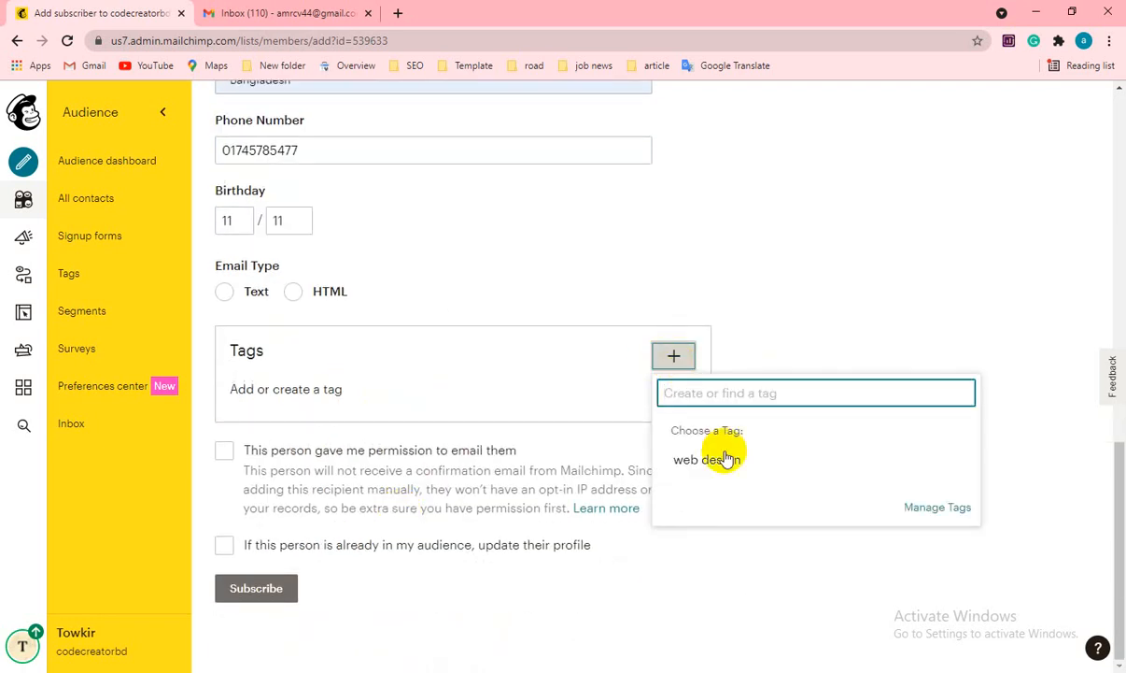
click(721, 458)
click(224, 450)
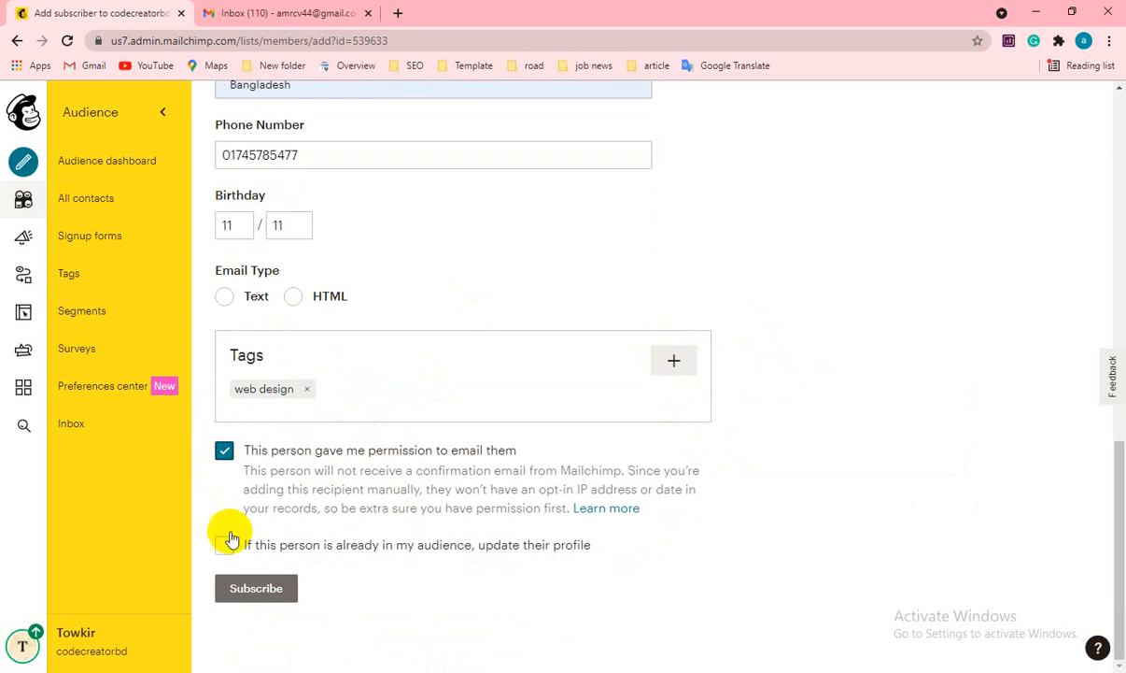
Step: Review the completed Add subscriber form and subscribe the contact to the codecreatorbd audience
scroll(317, 580, up, 10)
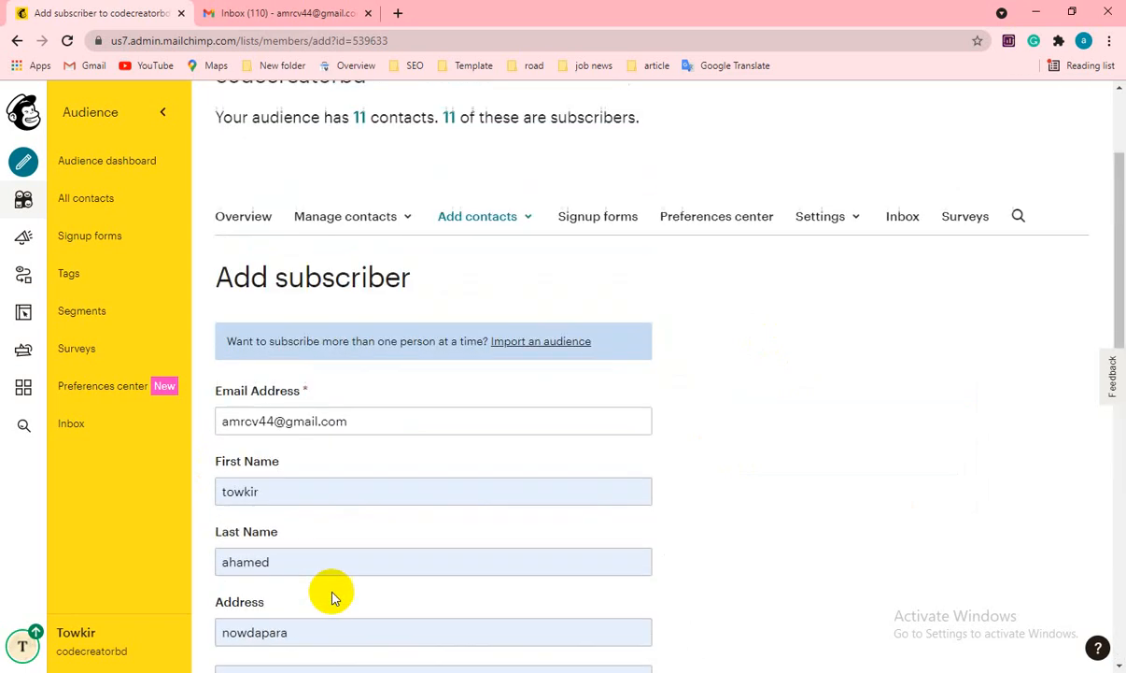
scroll(389, 289, down, 4)
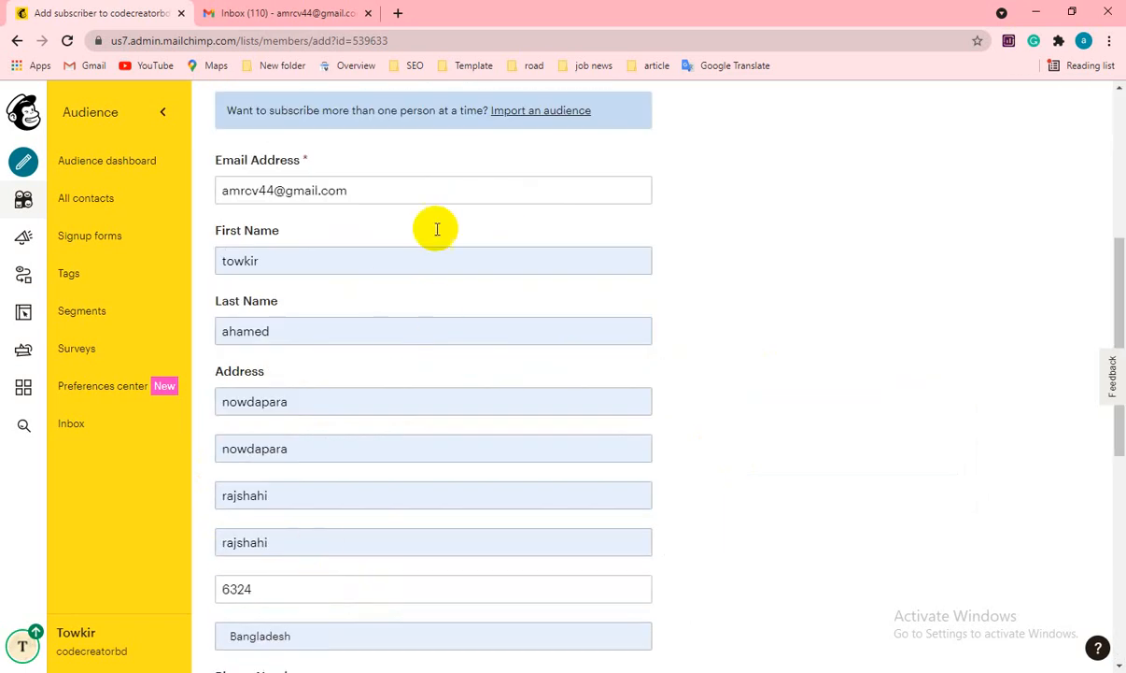
scroll(417, 355, down, 4)
scroll(384, 392, down, 2)
click(251, 595)
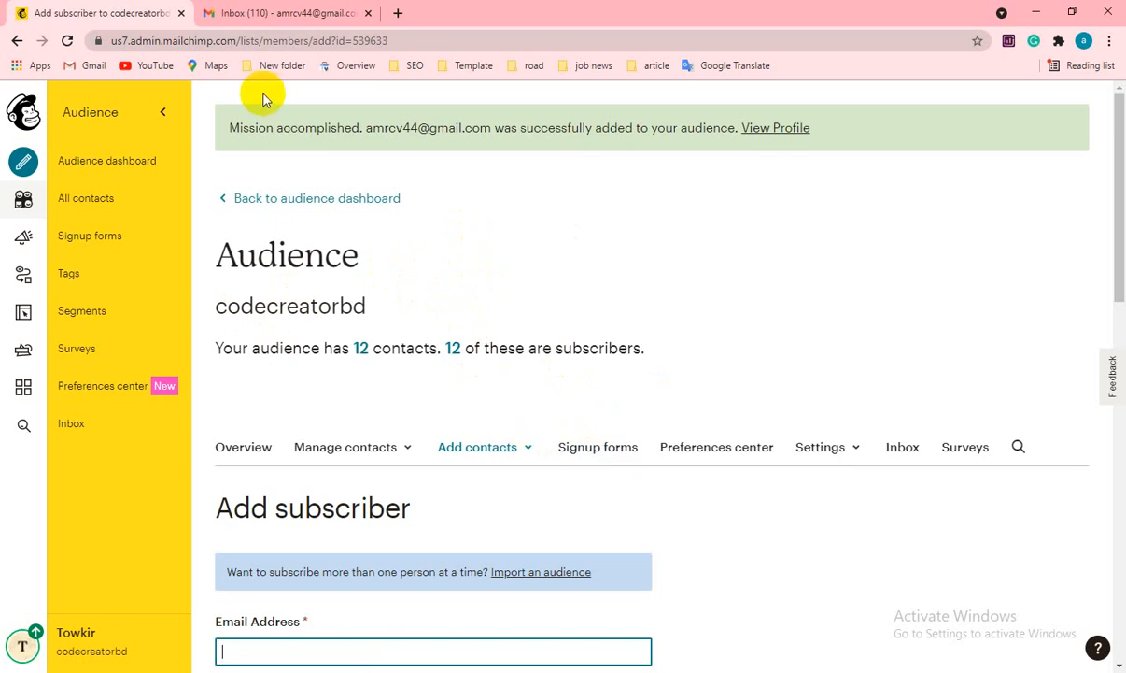
Step: Switch to Gmail and refresh the inbox to check for the welcome email
click(268, 15)
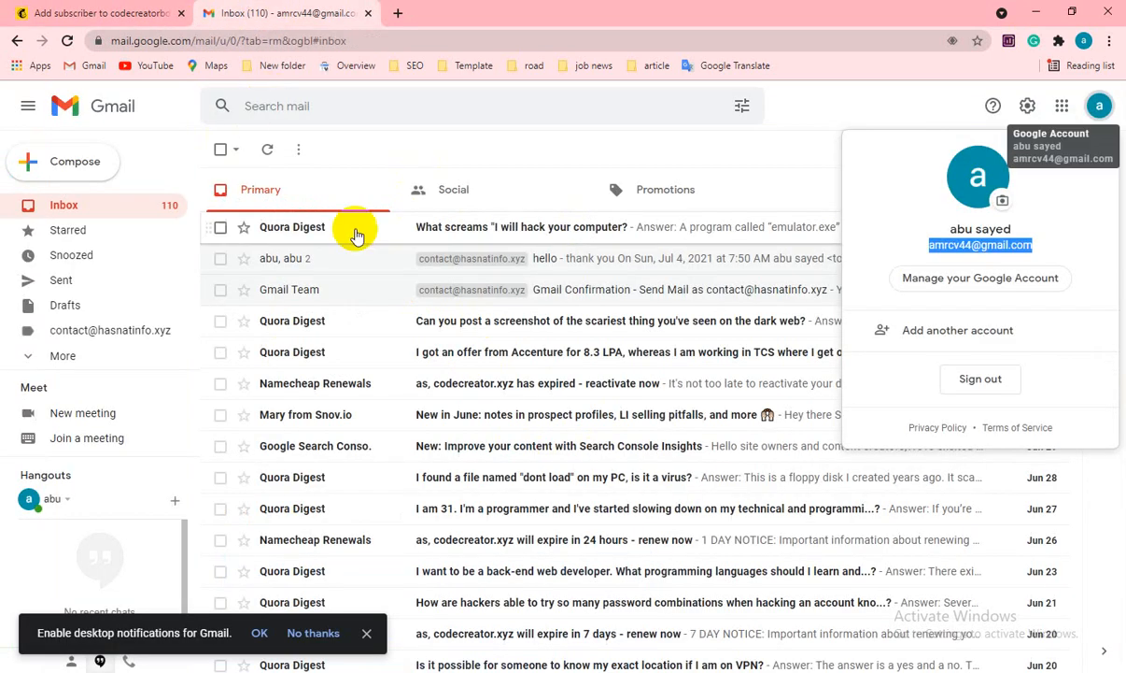
click(66, 40)
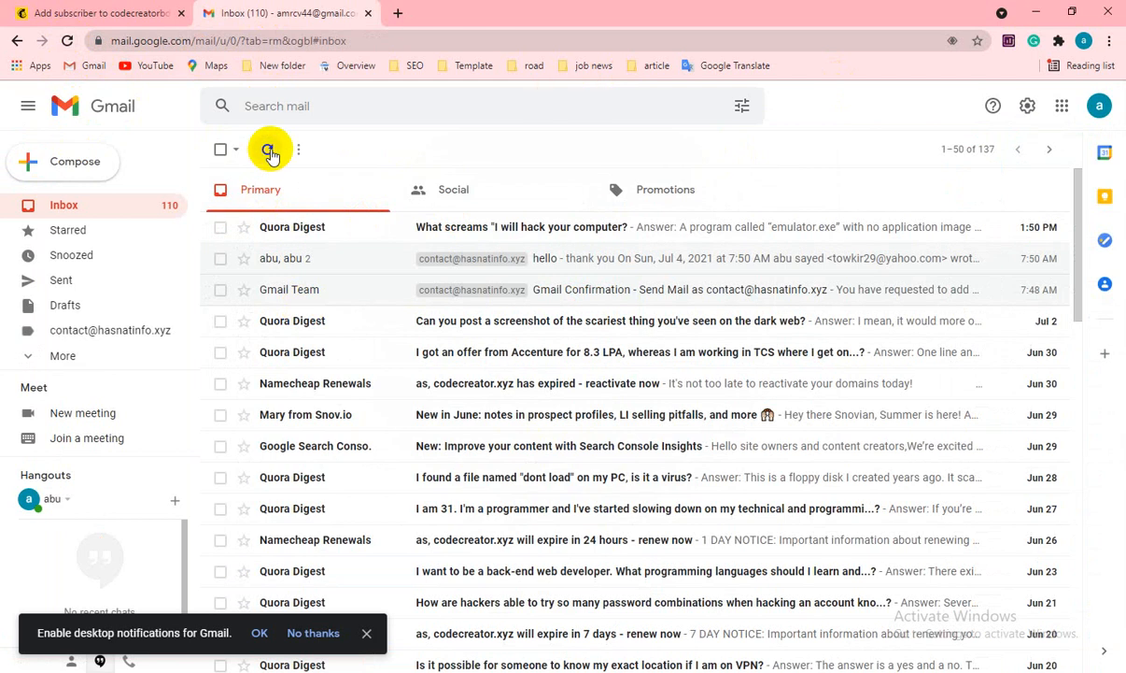
click(269, 150)
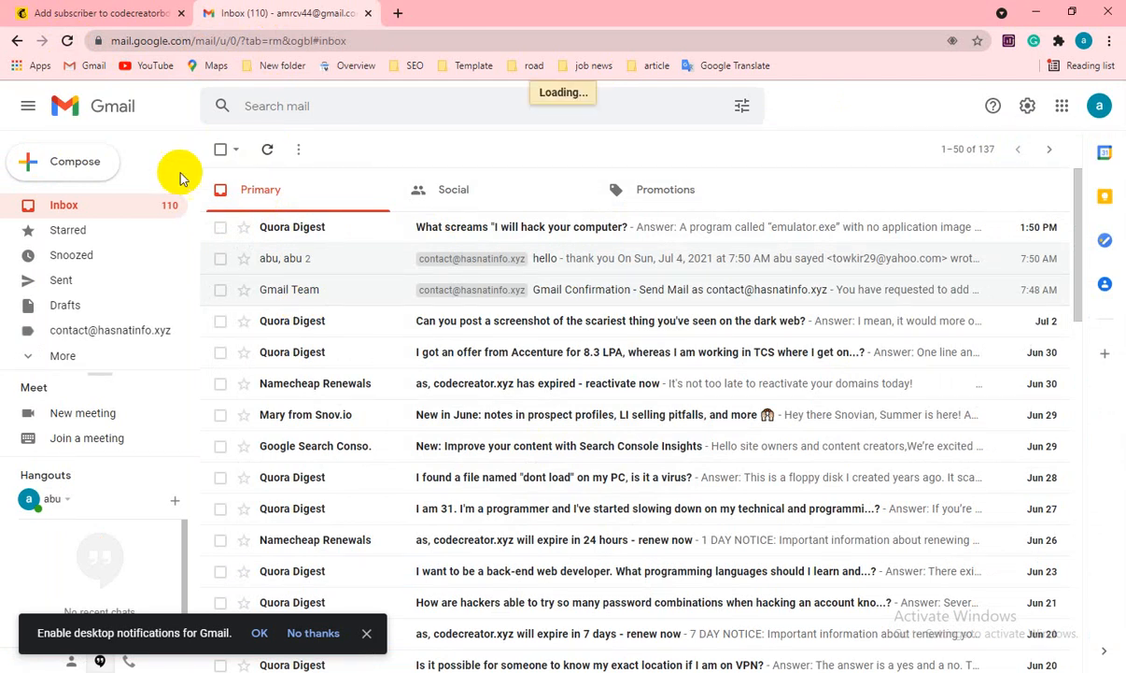
Step: Check the Spam folder for the welcome email and return to the inbox
click(62, 356)
scroll(86, 336, down, 3)
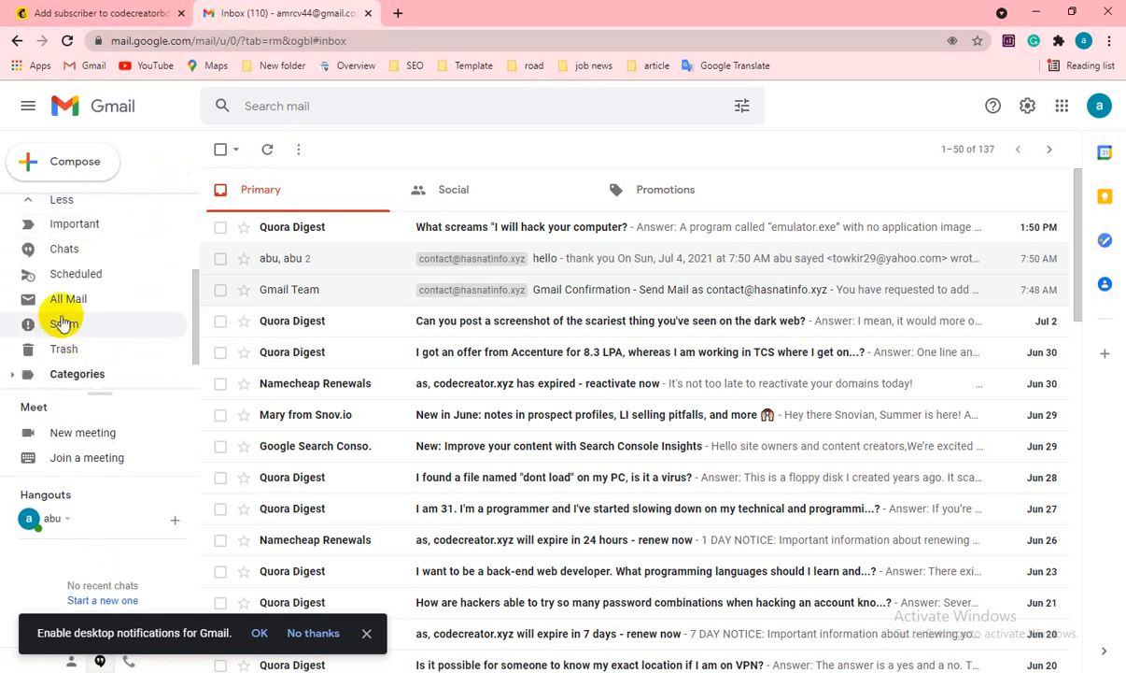
click(62, 323)
scroll(61, 326, up, 3)
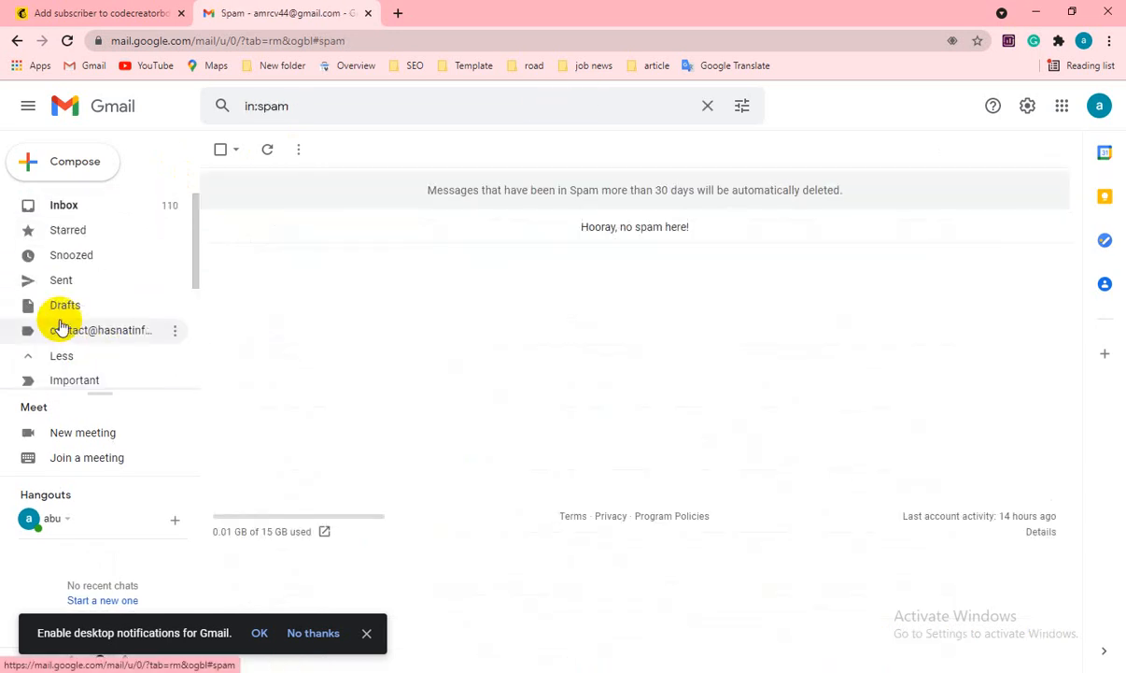
click(82, 208)
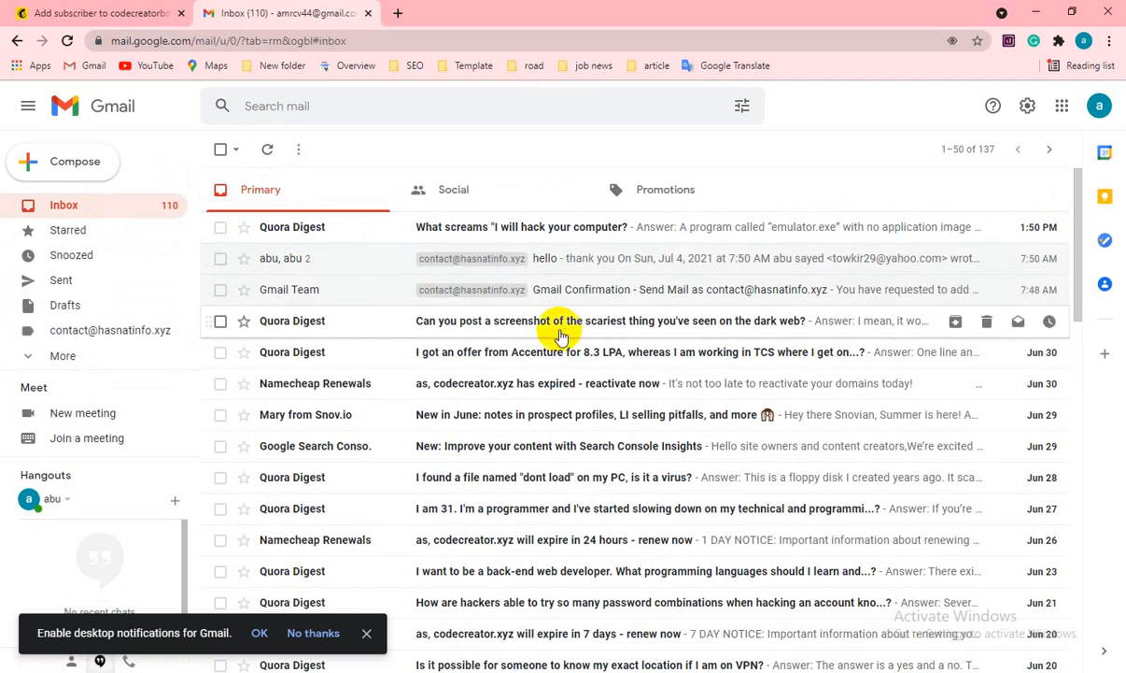
Step: Switch to Mailchimp, open the audience's full contact list, and examine the newly added subscriber's details in the table
click(82, 15)
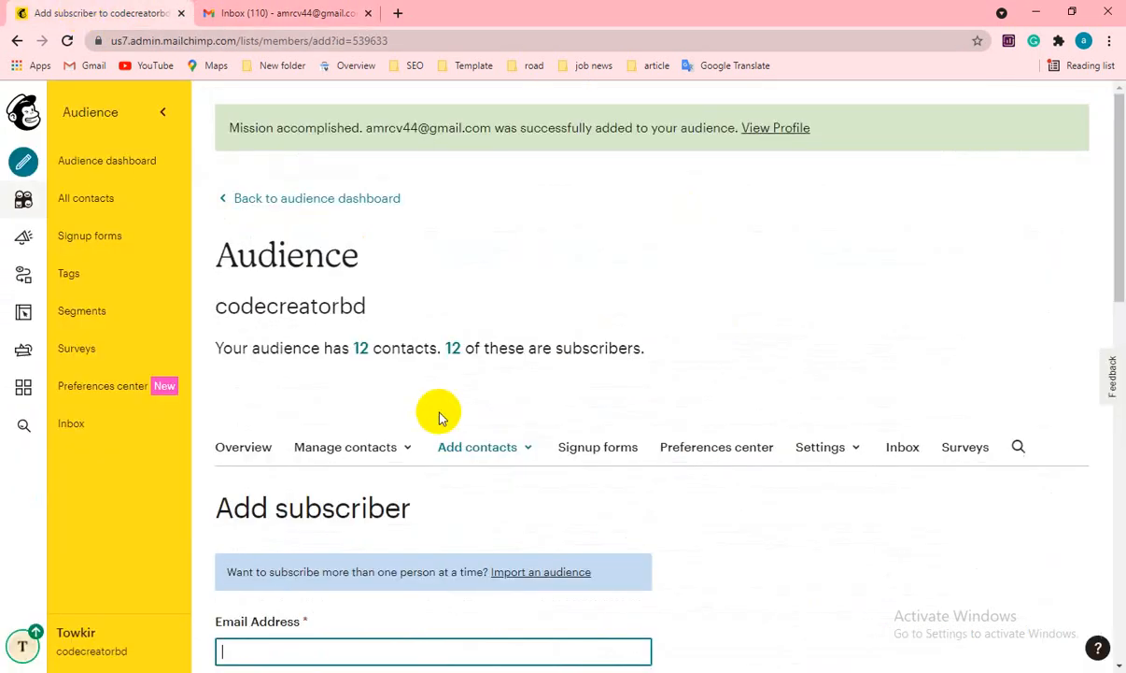
click(362, 349)
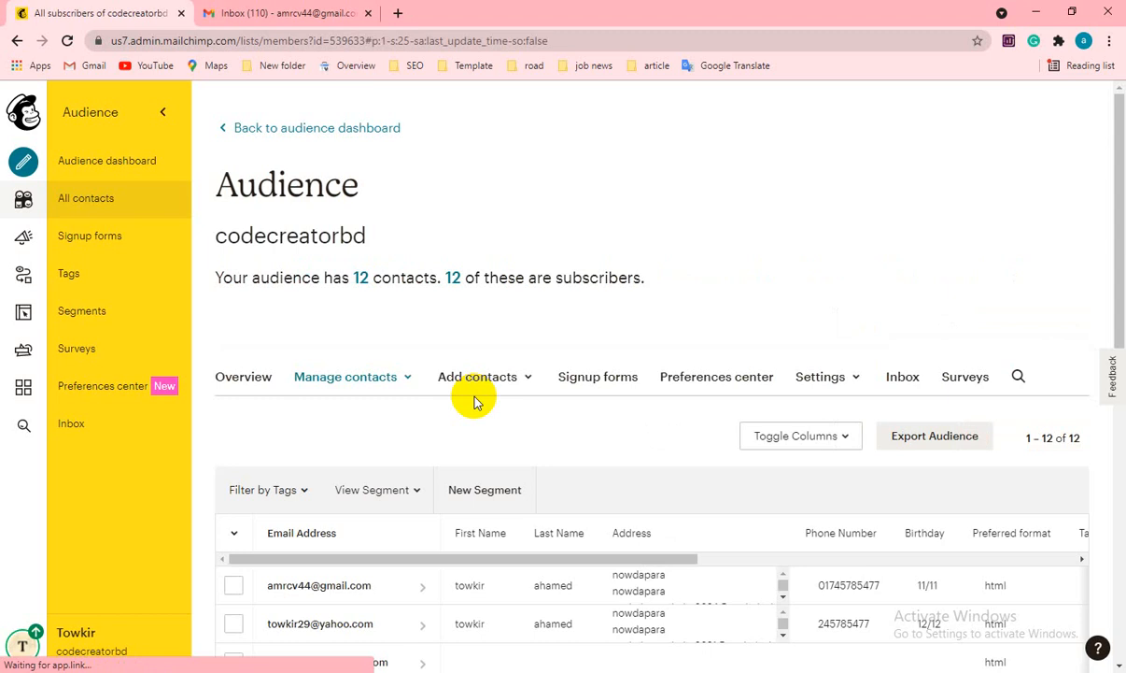
scroll(474, 399, down, 3)
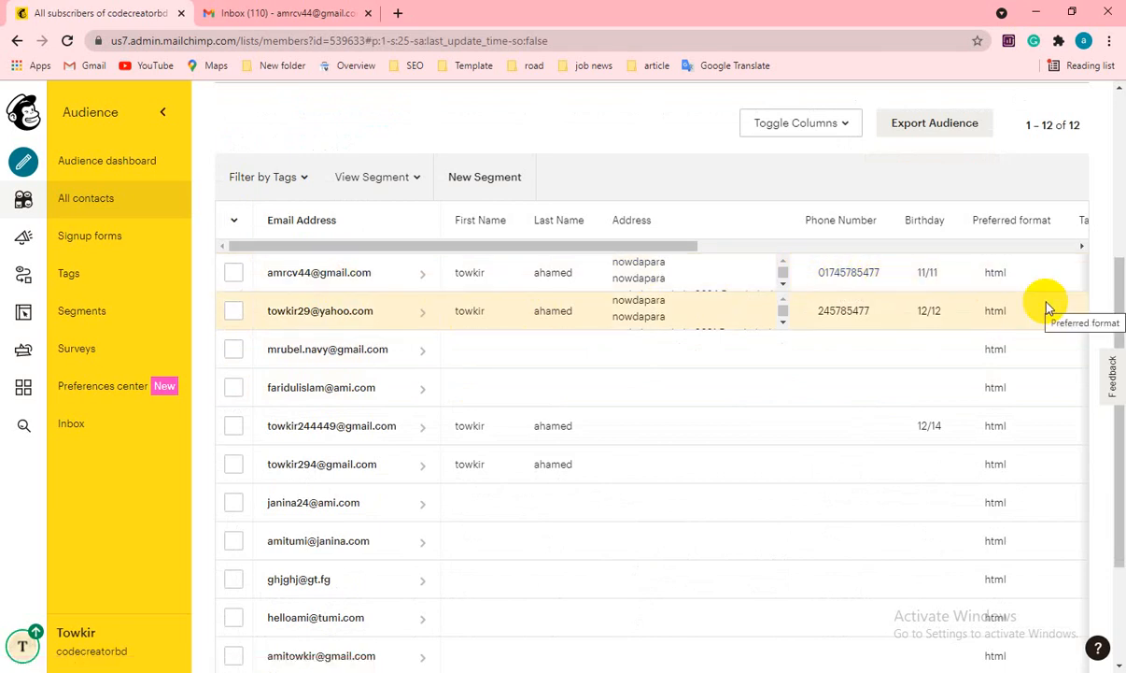
scroll(772, 433, up, 3)
scroll(776, 433, down, 4)
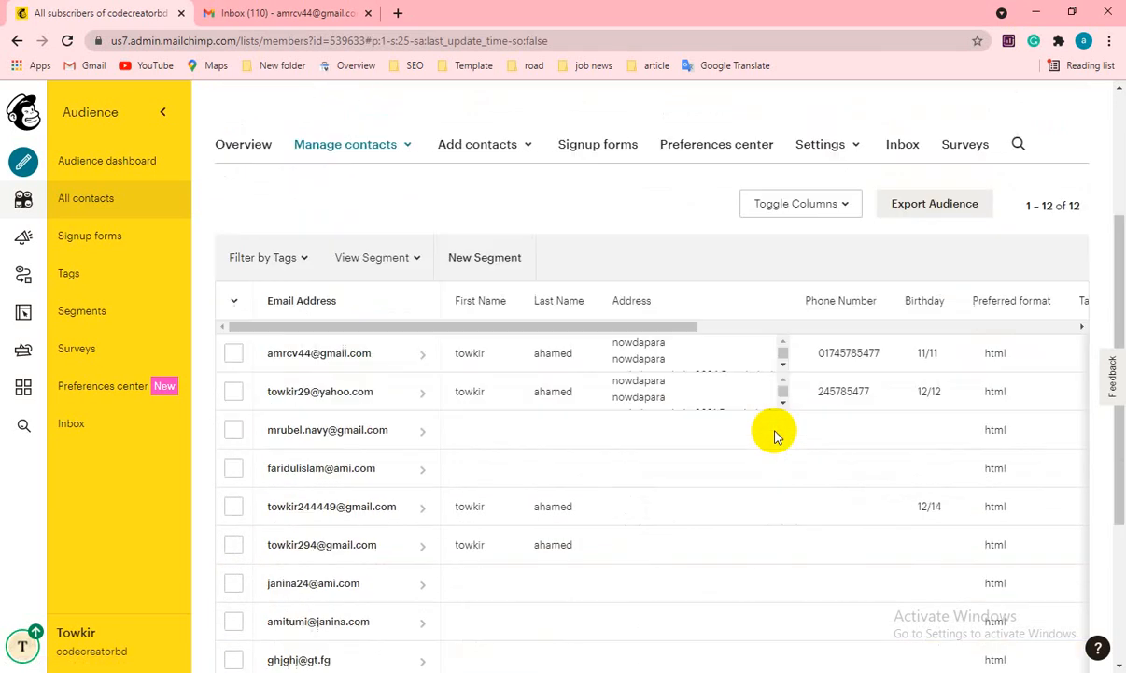
drag(659, 643, 552, 629)
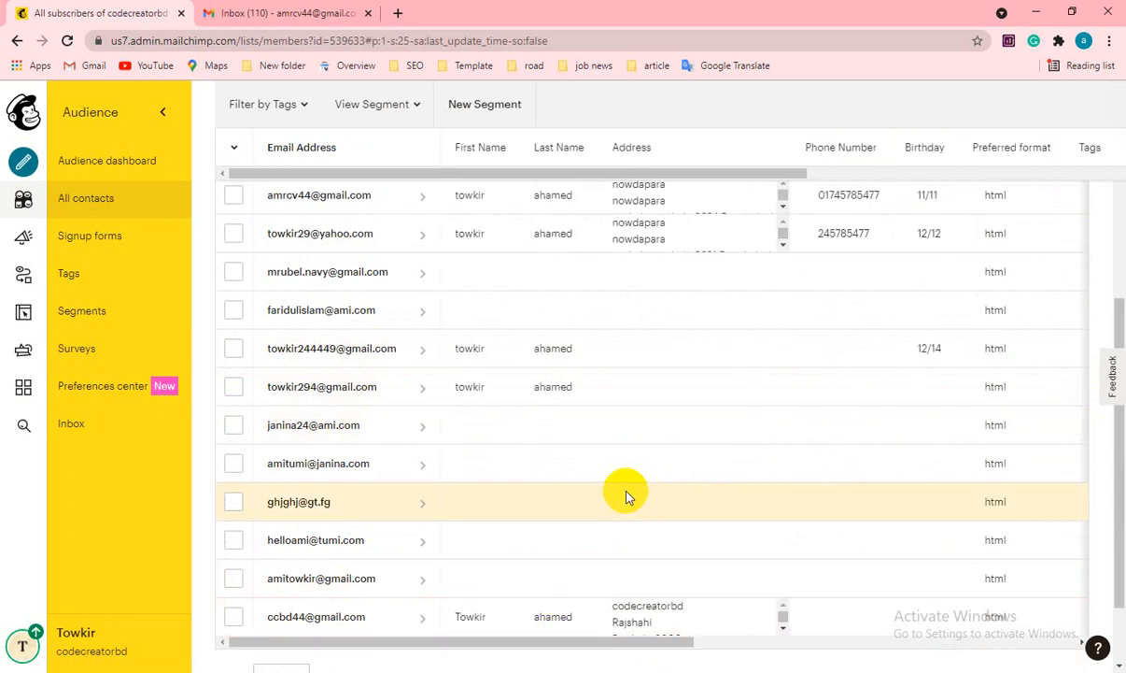
scroll(622, 467, up, 3)
Step: Switch to Gmail and check the Social and Promotions categories for the welcome email, ending on Primary
click(278, 13)
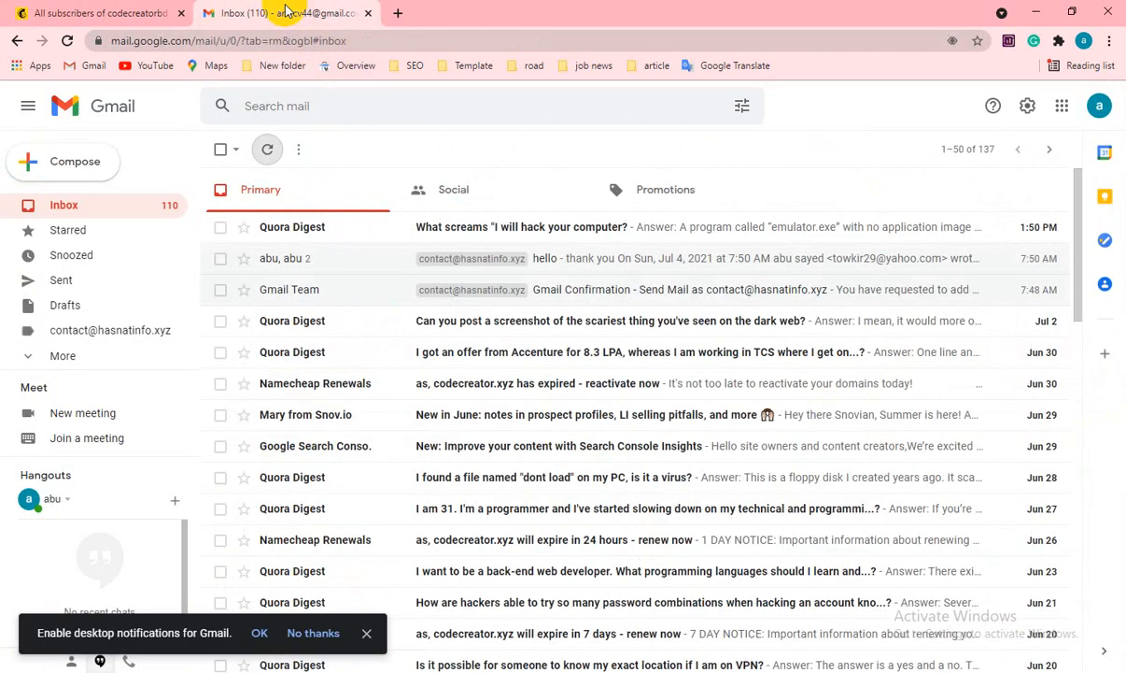
click(424, 189)
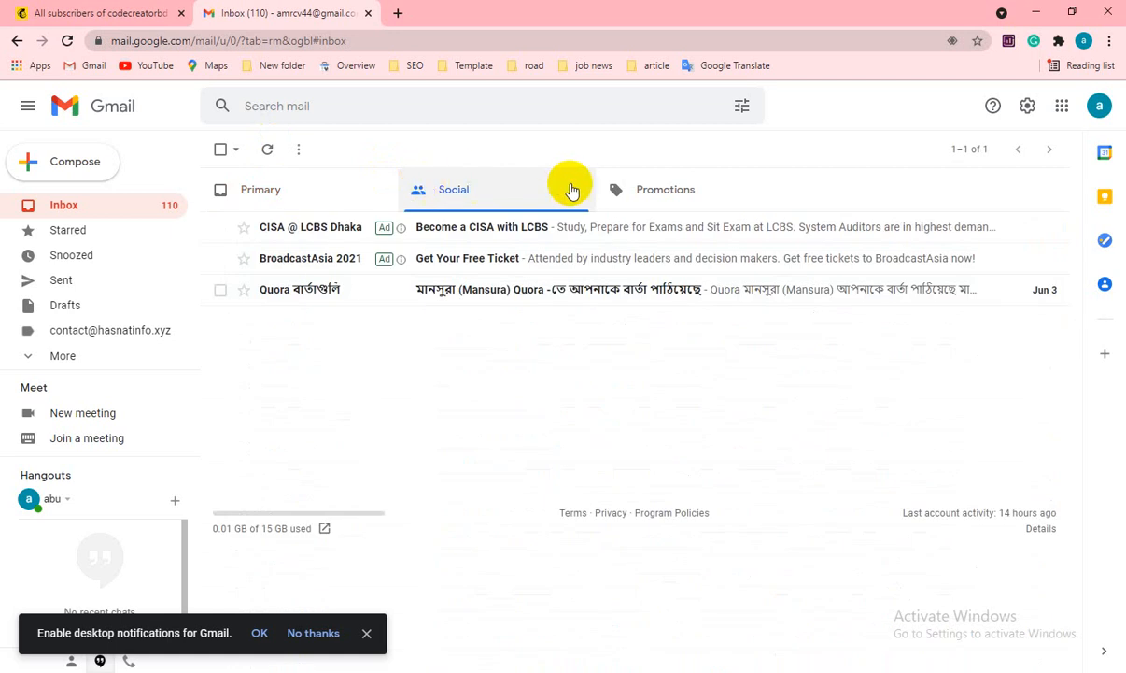
click(634, 190)
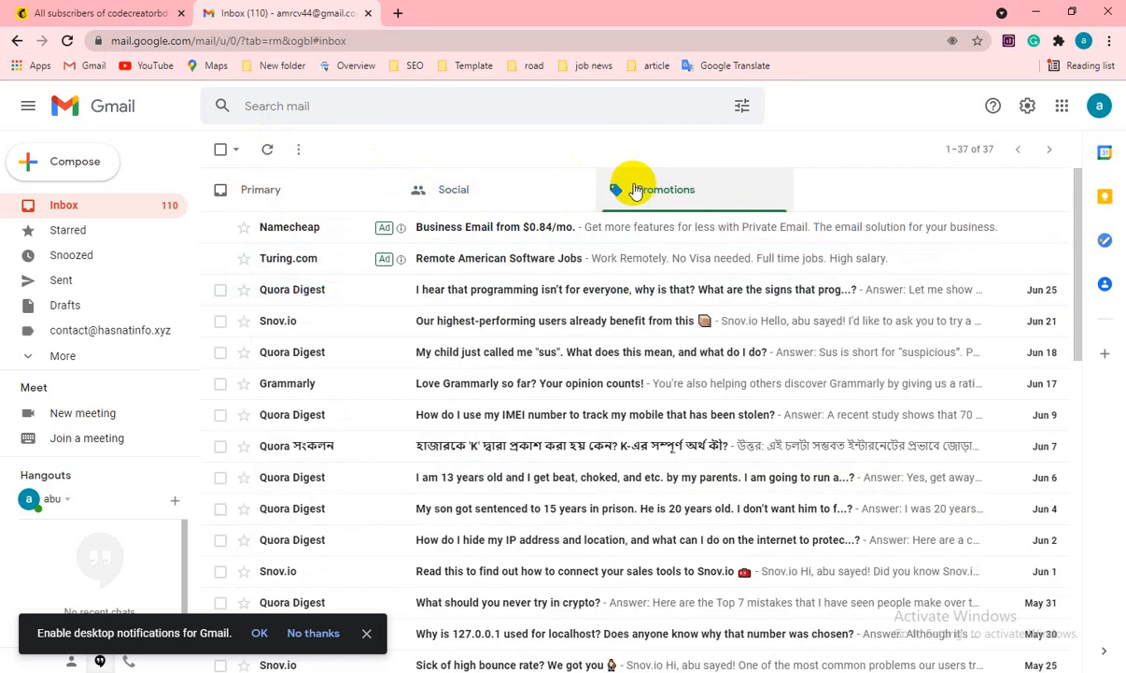
click(486, 186)
click(309, 189)
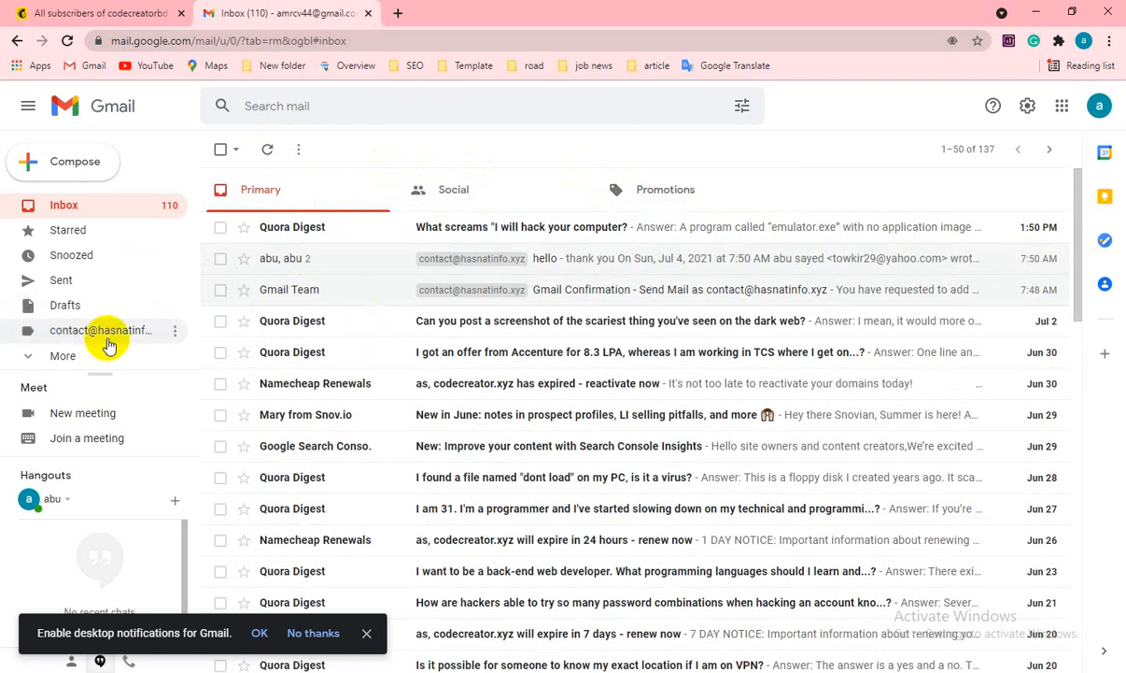
Step: Look through Gmail's additional folders, including Spam and Categories, and return to the inbox
click(56, 355)
scroll(81, 332, down, 2)
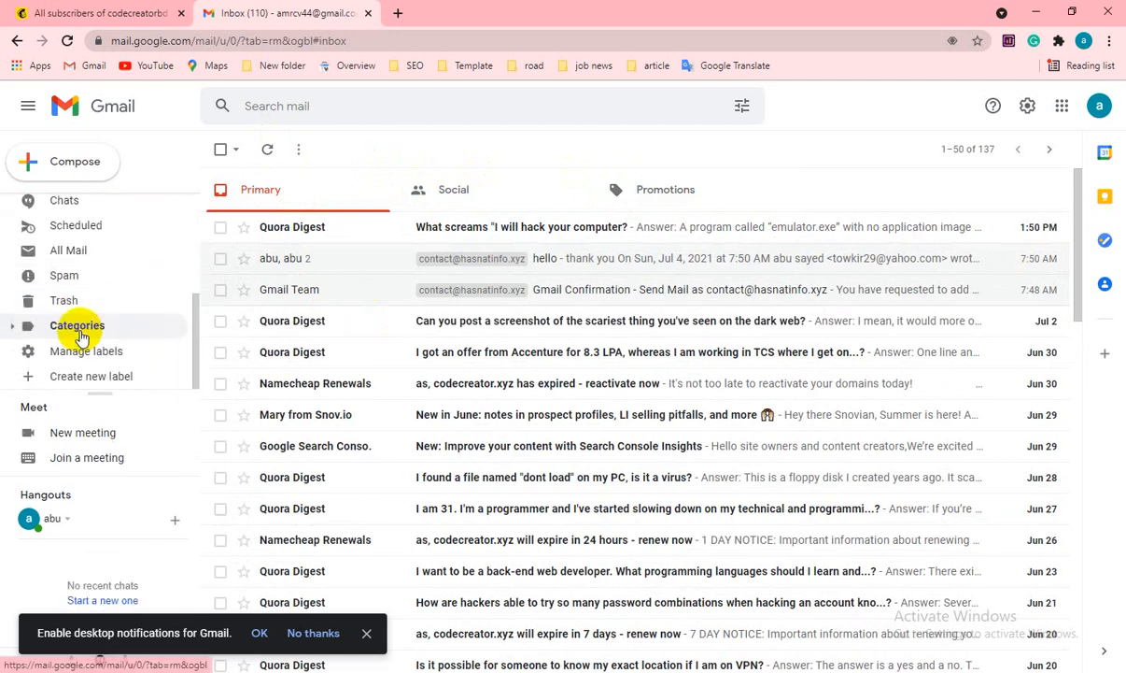
scroll(77, 329, up, 2)
click(65, 207)
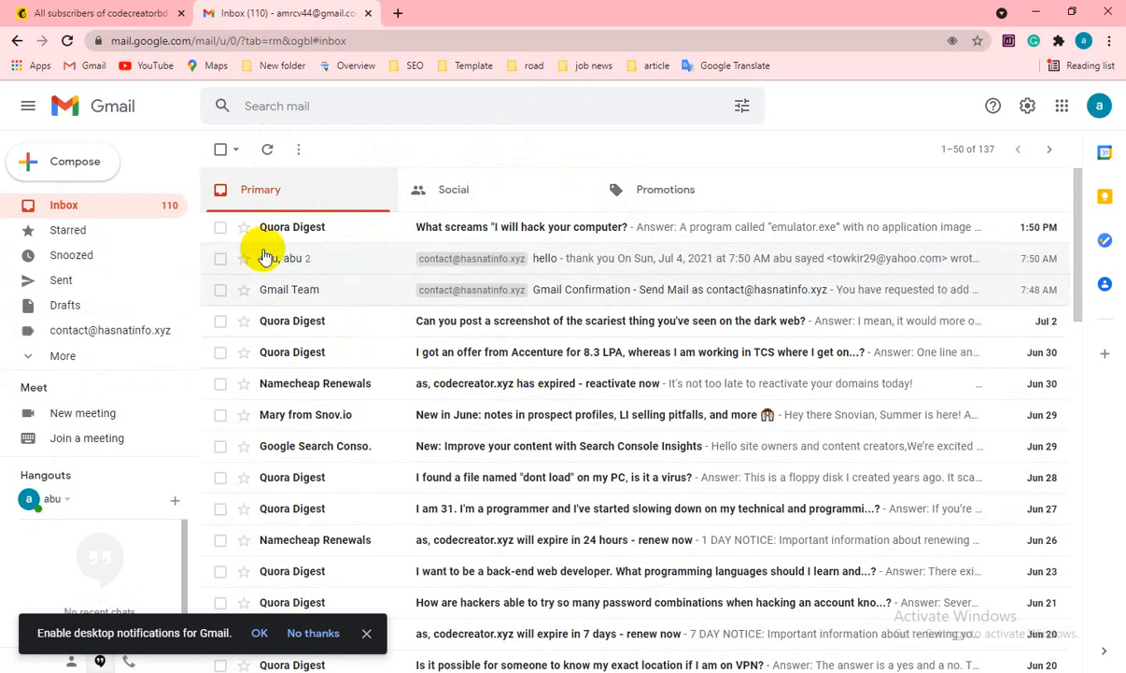
Step: Return to Mailchimp and look over the codecreatorbd audience's contacts table again
click(89, 12)
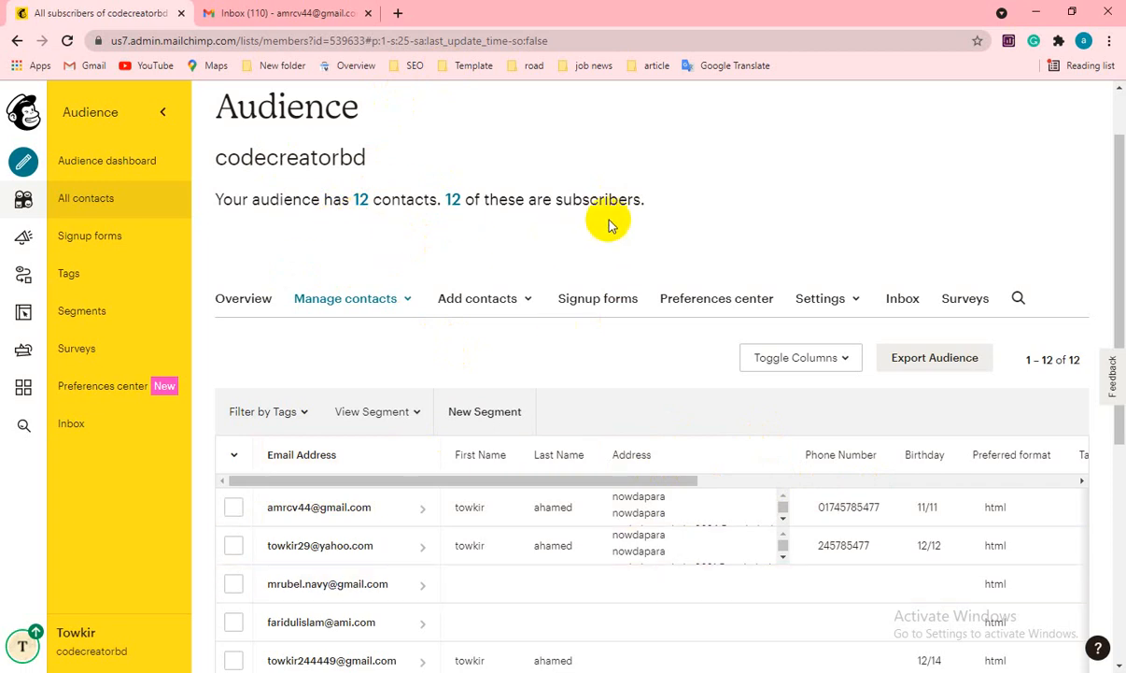
scroll(609, 224, down, 5)
scroll(477, 342, up, 4)
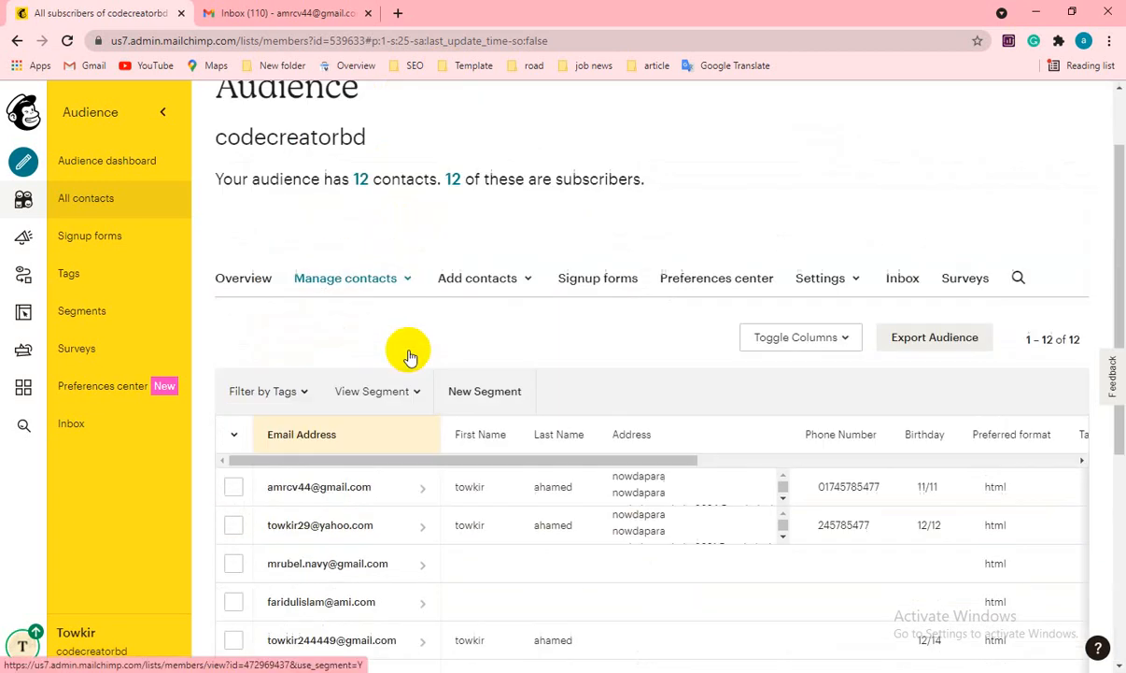
scroll(409, 357, up, 1)
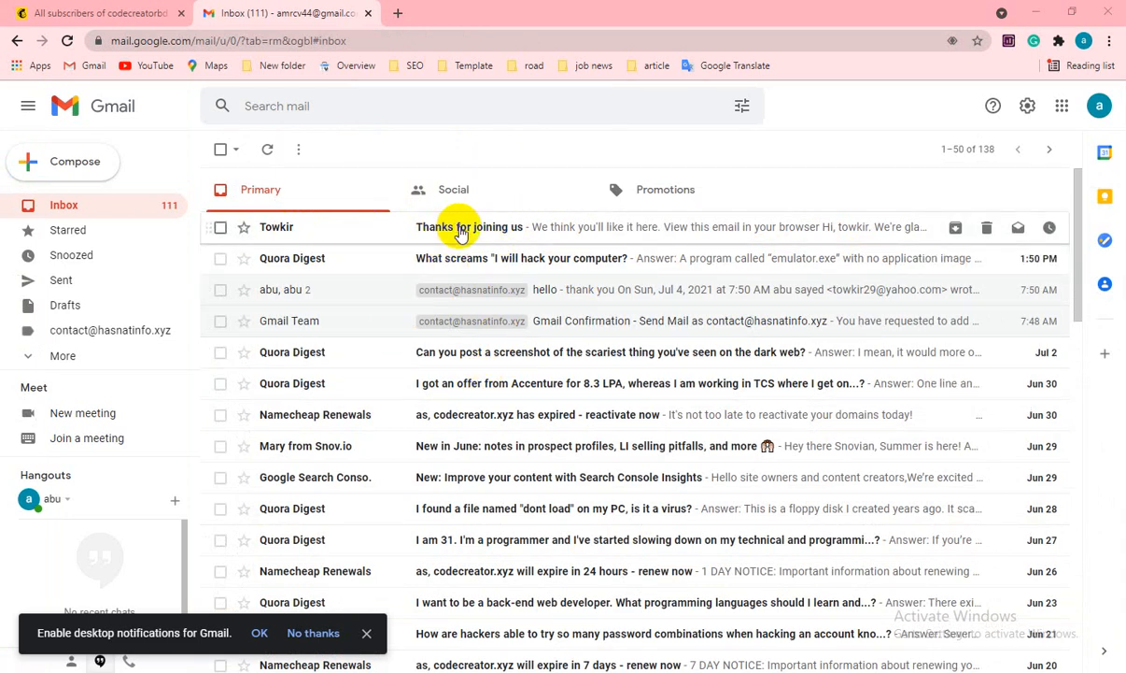
Step: Open the "Thanks for joining us" email in the Gmail inbox and read through its personalized greeting and content
click(511, 230)
scroll(477, 404, down, 3)
scroll(485, 407, up, 3)
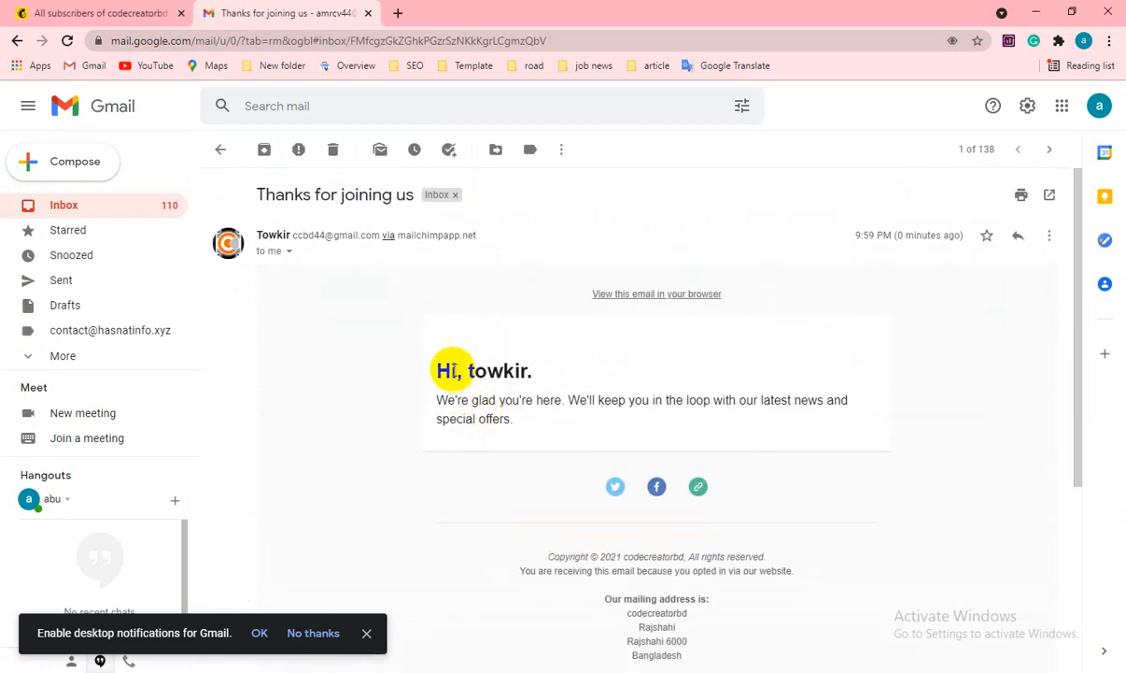
drag(469, 370, 643, 375)
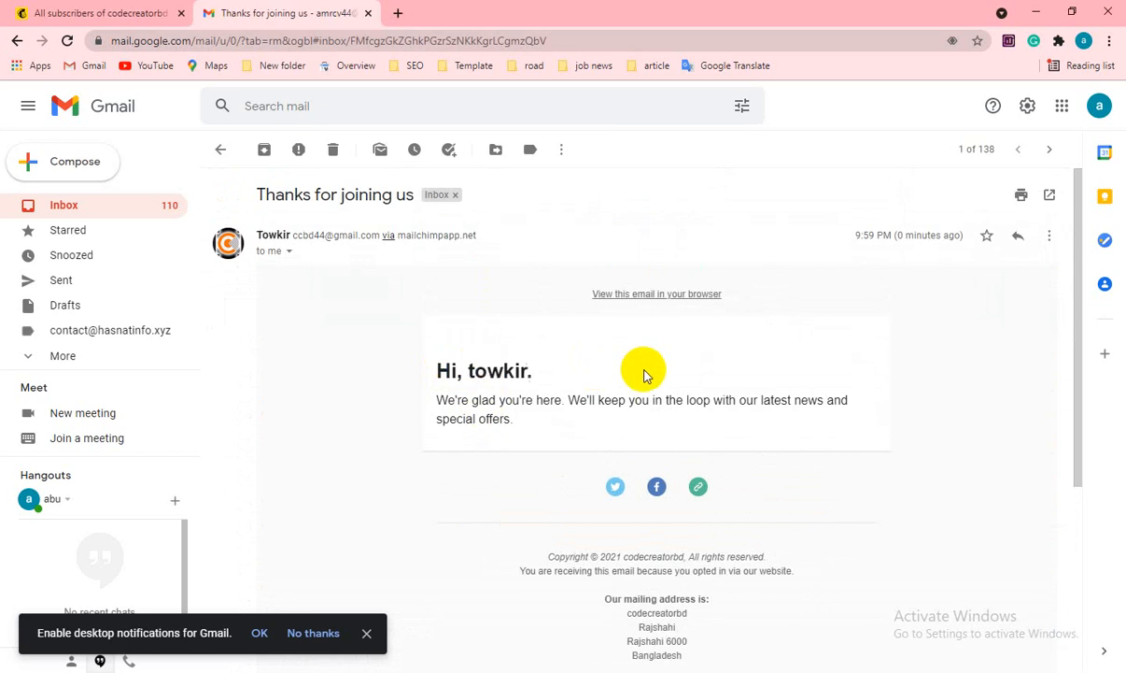
Step: Examine the welcome email's body text and the mailing address in its footer, ending back at the greeting
drag(442, 402, 526, 423)
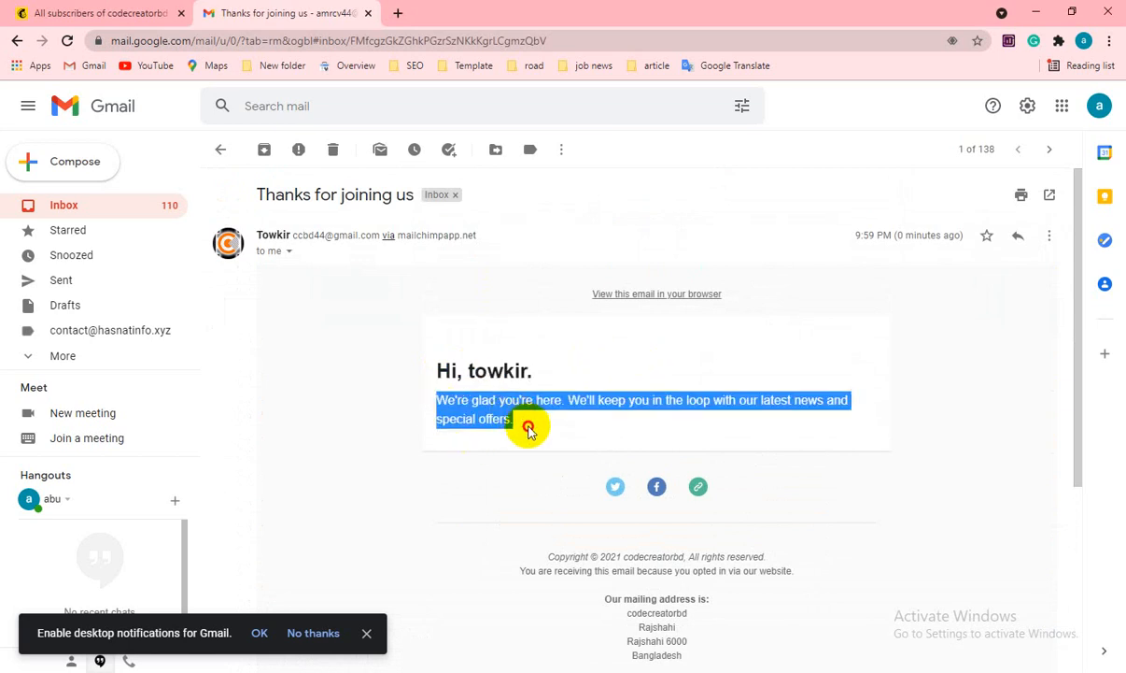
click(469, 423)
drag(437, 400, 867, 416)
click(314, 395)
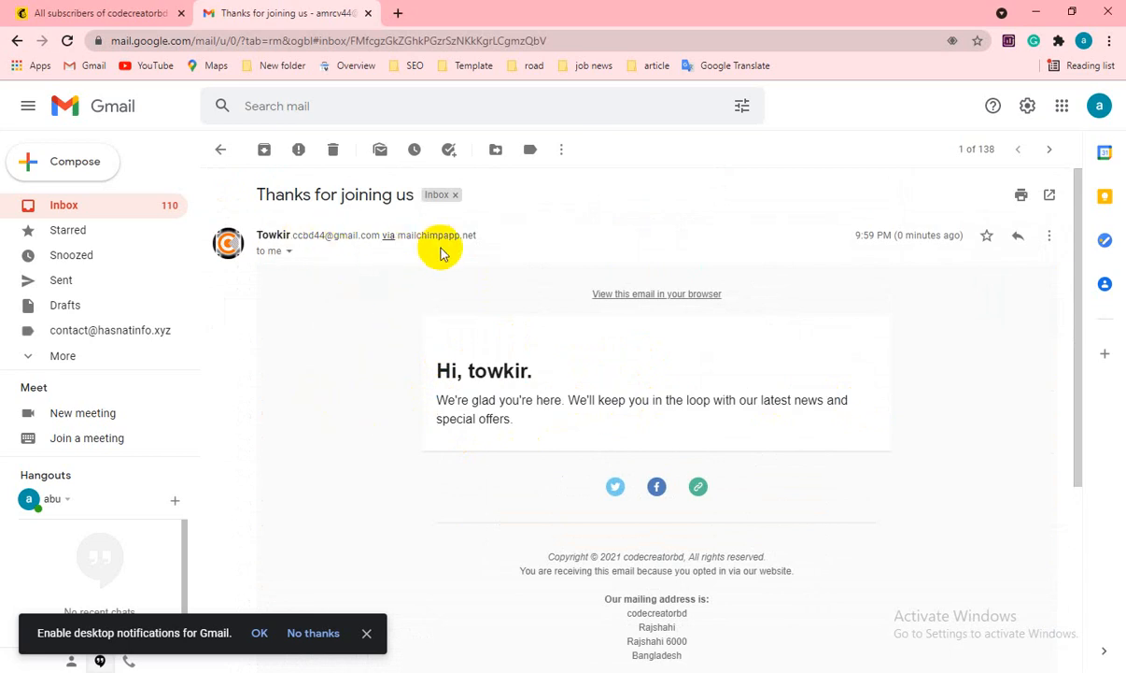
scroll(616, 381, down, 3)
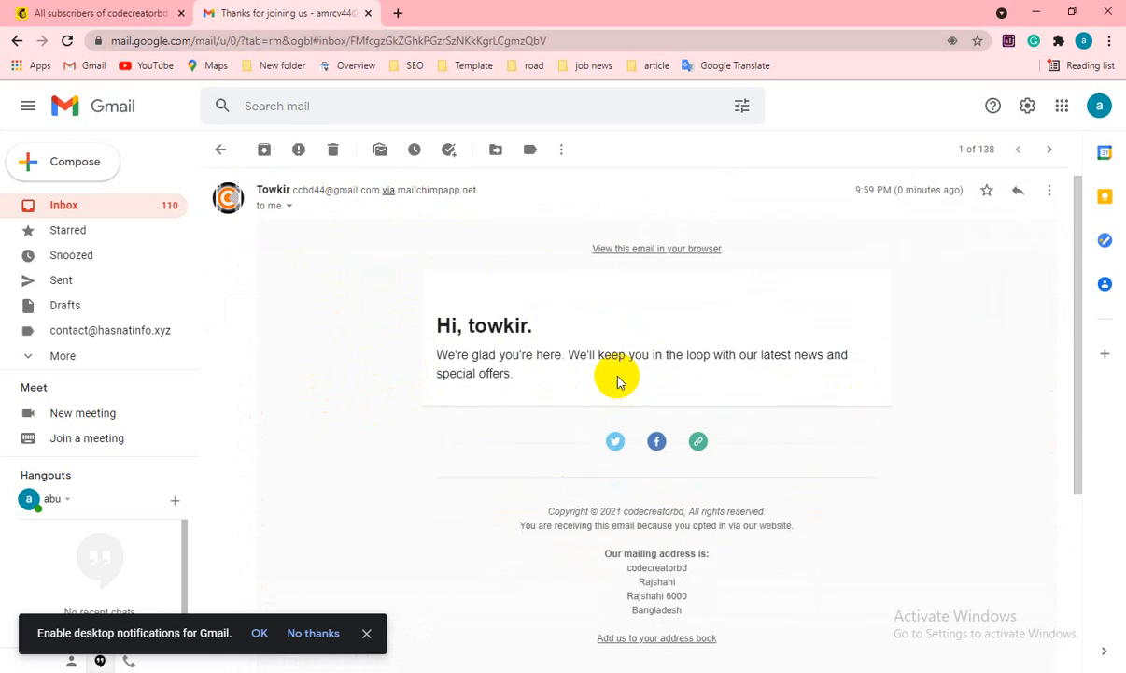
drag(697, 370, 594, 308)
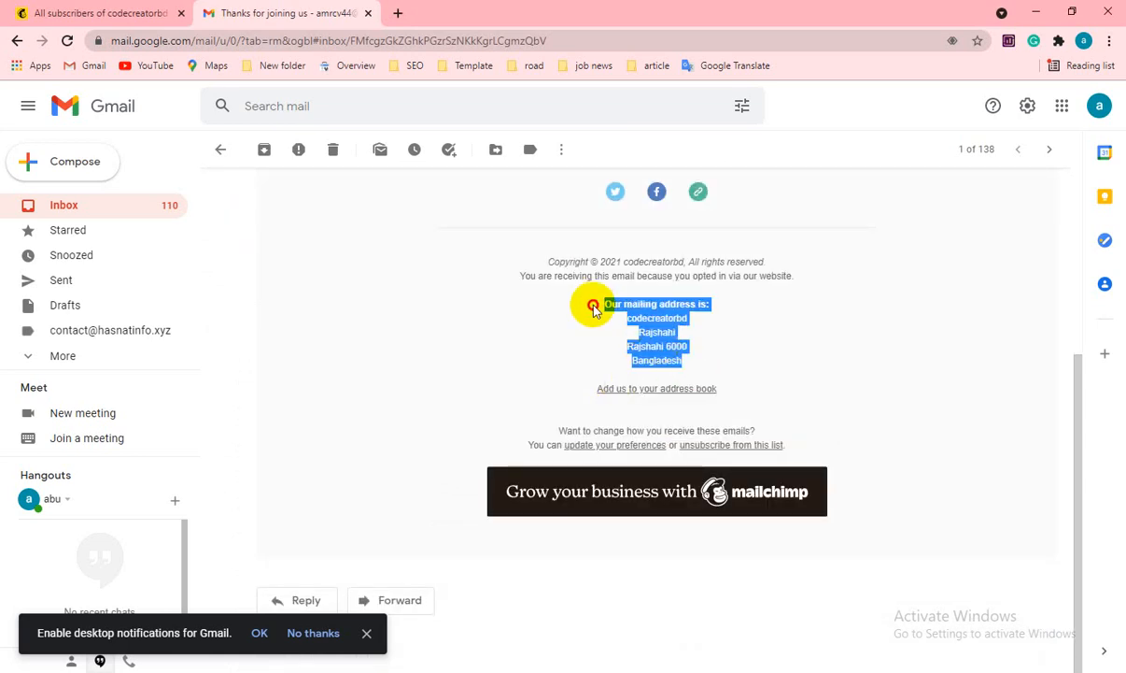
click(701, 343)
scroll(561, 355, up, 1)
scroll(557, 356, up, 3)
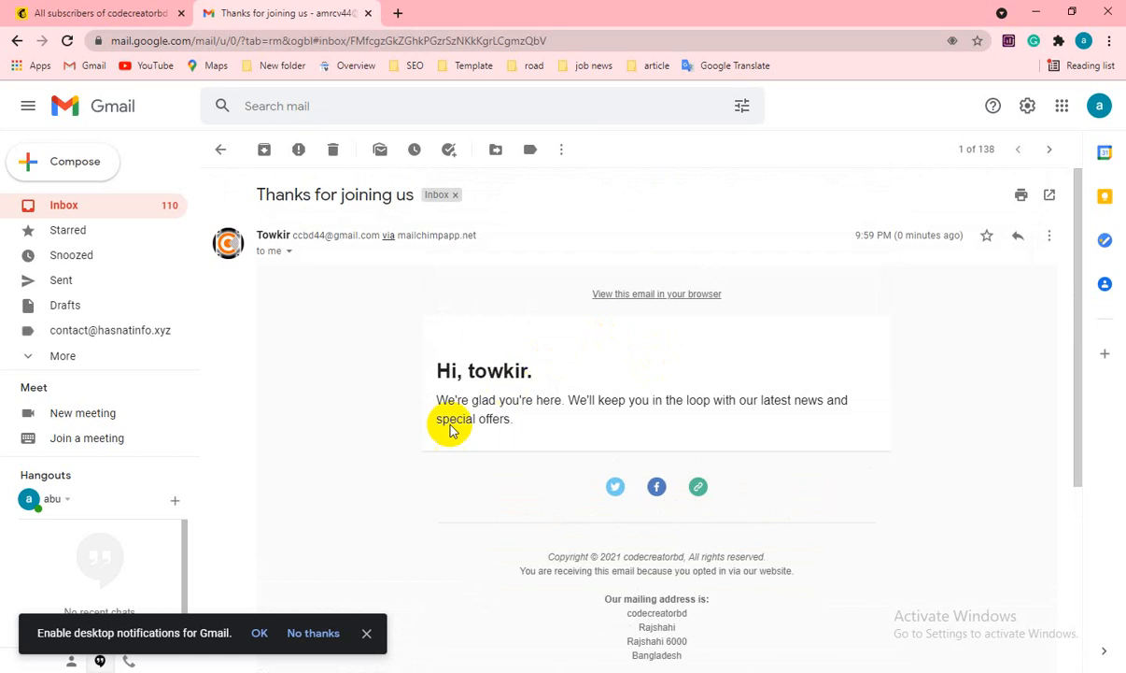
click(366, 633)
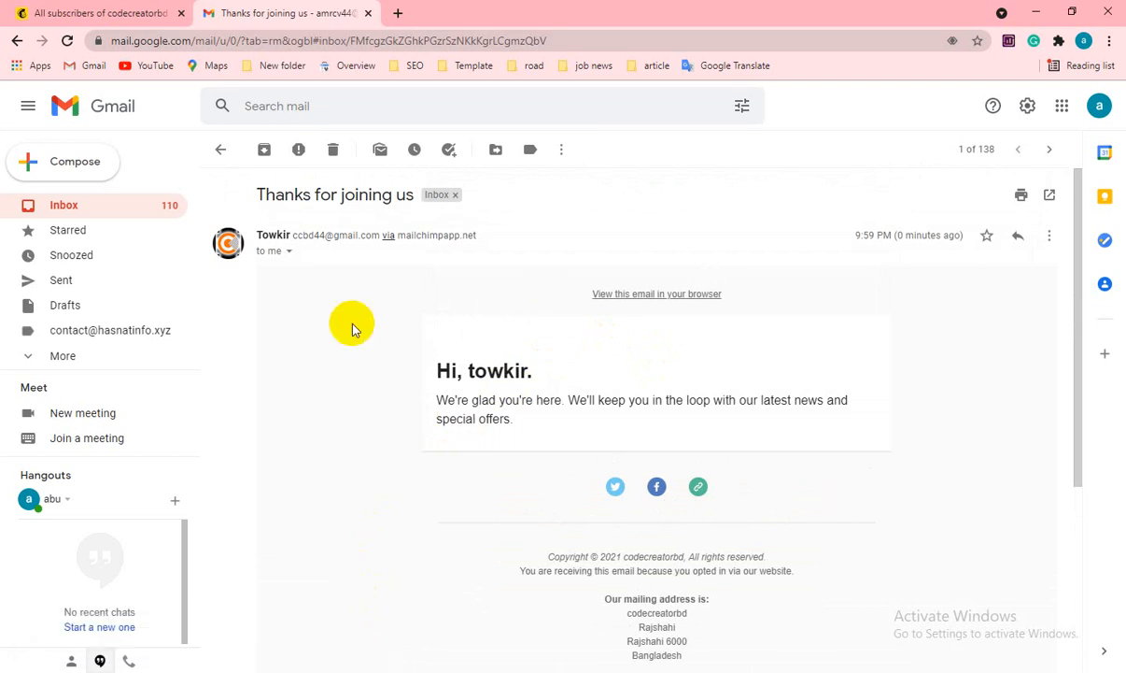
click(38, 7)
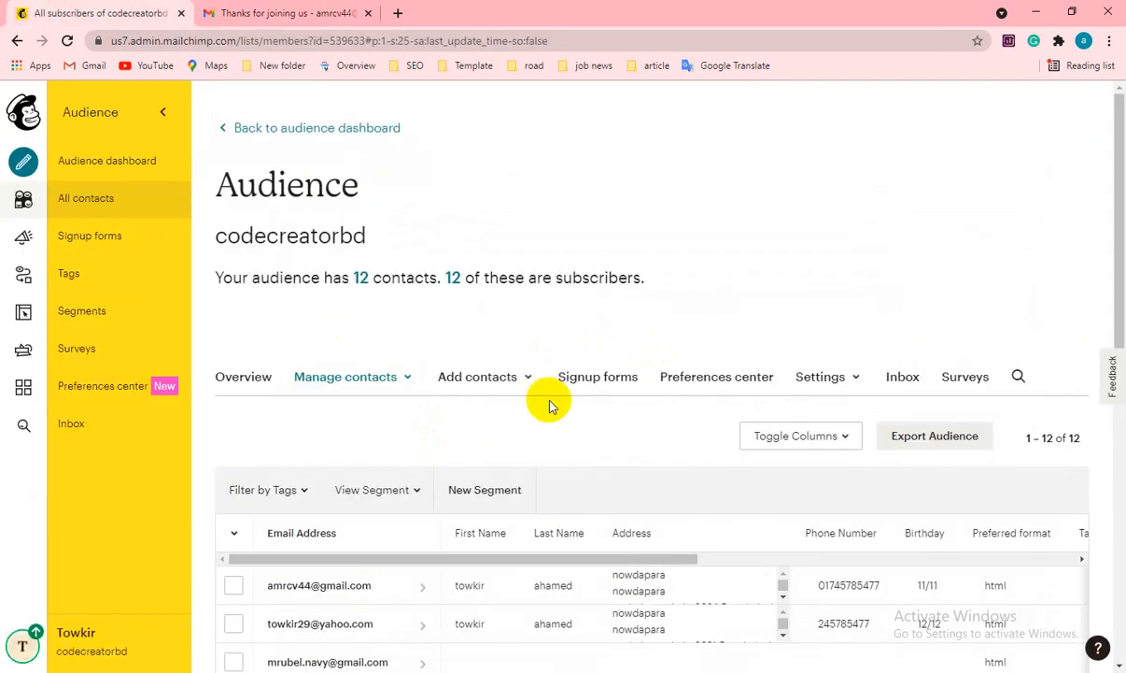